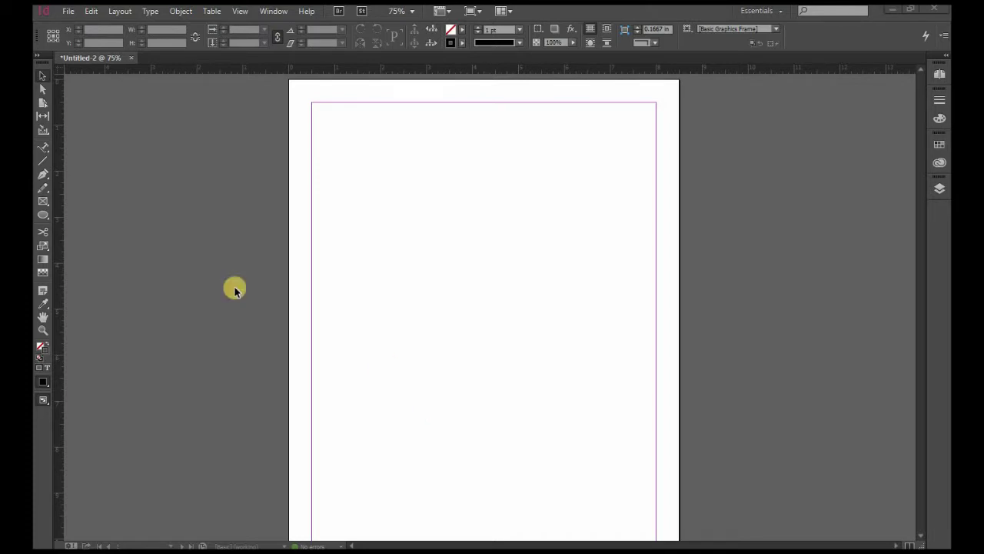
# - Draw a wavy open path about 7.45 in wide across the upper page, from margin to margin, with the Pen tool
pyautogui.click(42, 176)
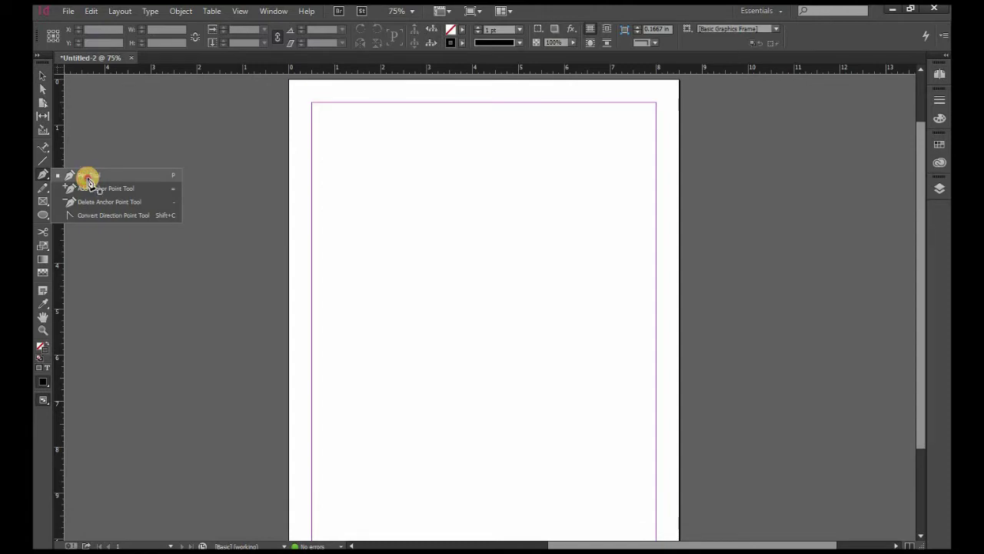
pyautogui.click(87, 177)
pyautogui.click(313, 218)
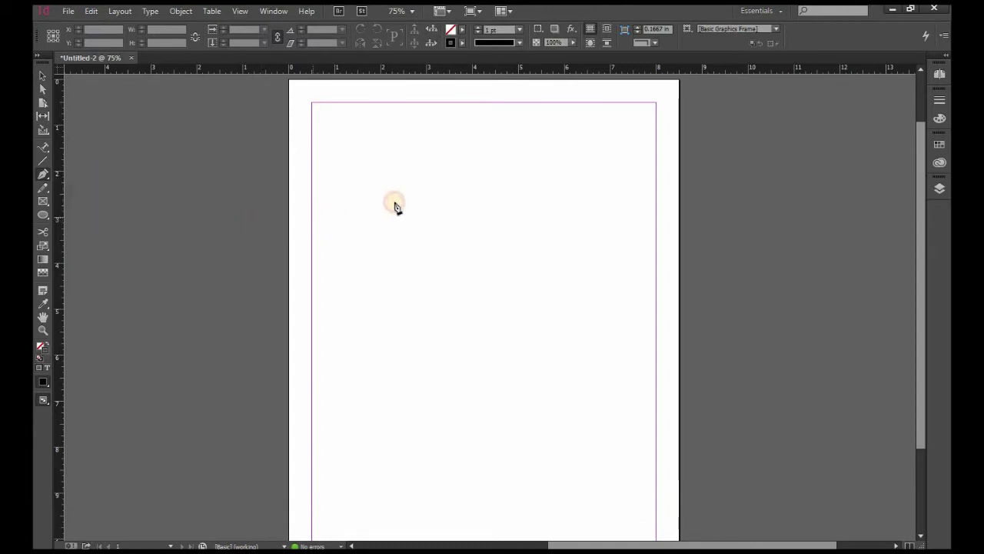
pyautogui.moveTo(460, 207); pyautogui.dragTo(512, 233)
pyautogui.moveTo(652, 226); pyautogui.dragTo(715, 194)
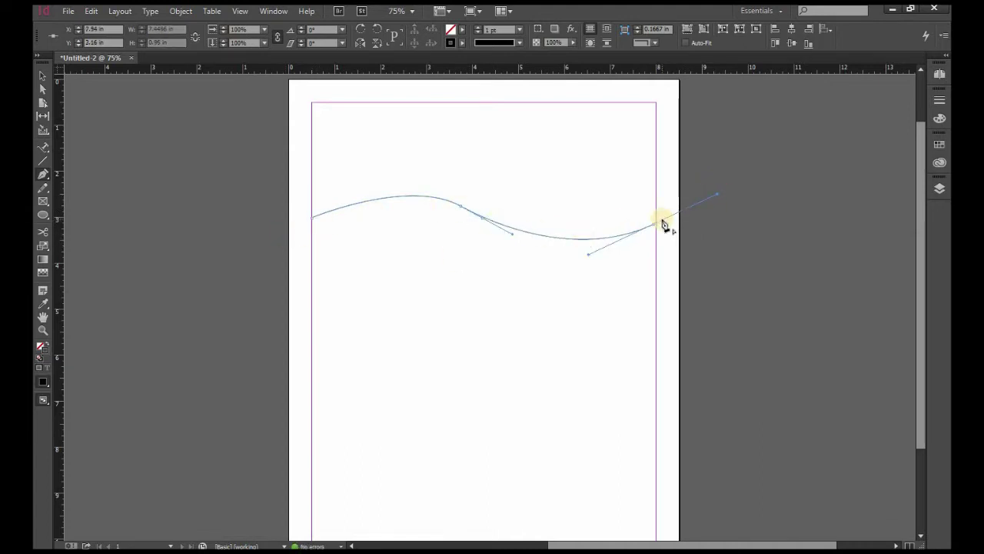
# - Add a line of filler text starting "sasa sasasa saas" along the wavy path with the Type on a Path tool
pyautogui.click(43, 148)
pyautogui.moveTo(56, 151); pyautogui.dragTo(98, 168)
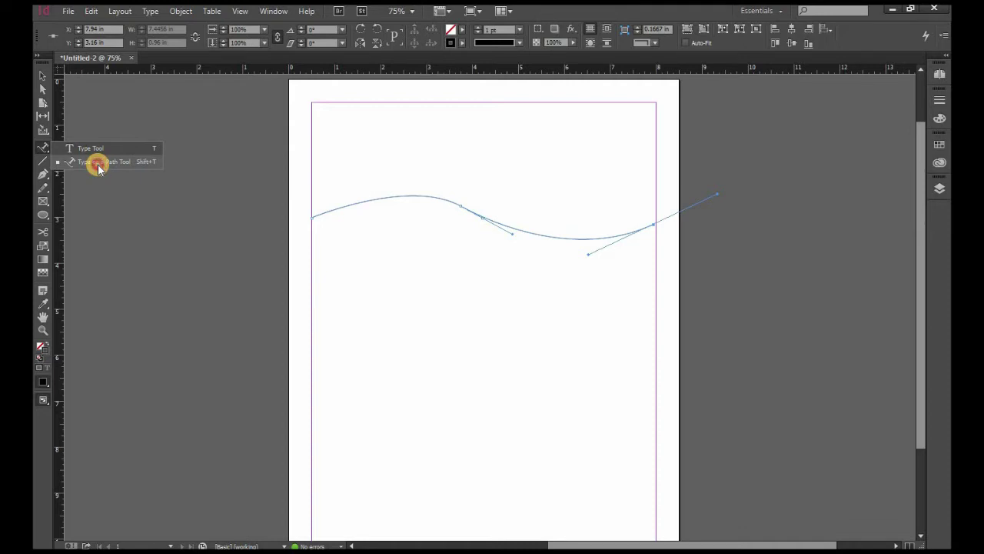
pyautogui.moveTo(98, 167); pyautogui.dragTo(97, 163)
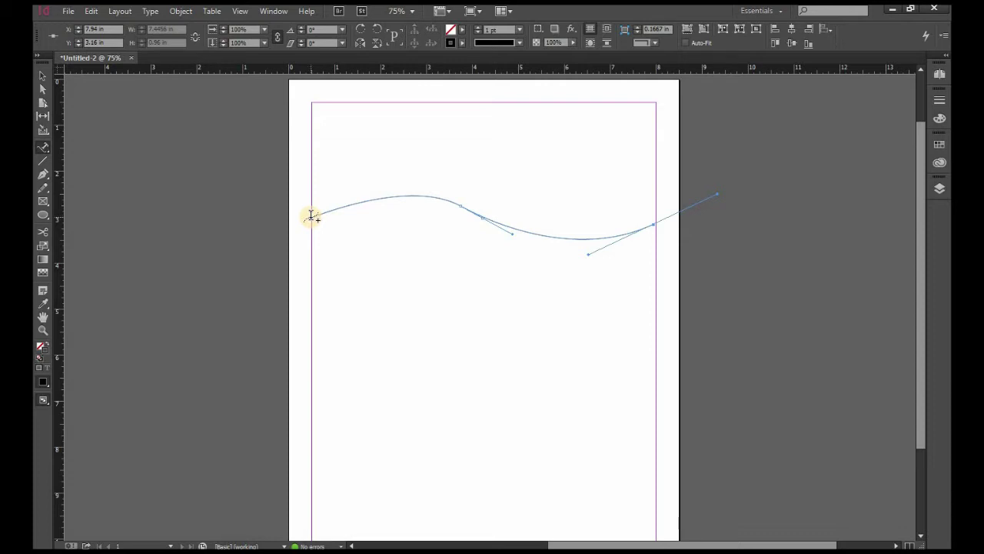
pyautogui.click(257, 307)
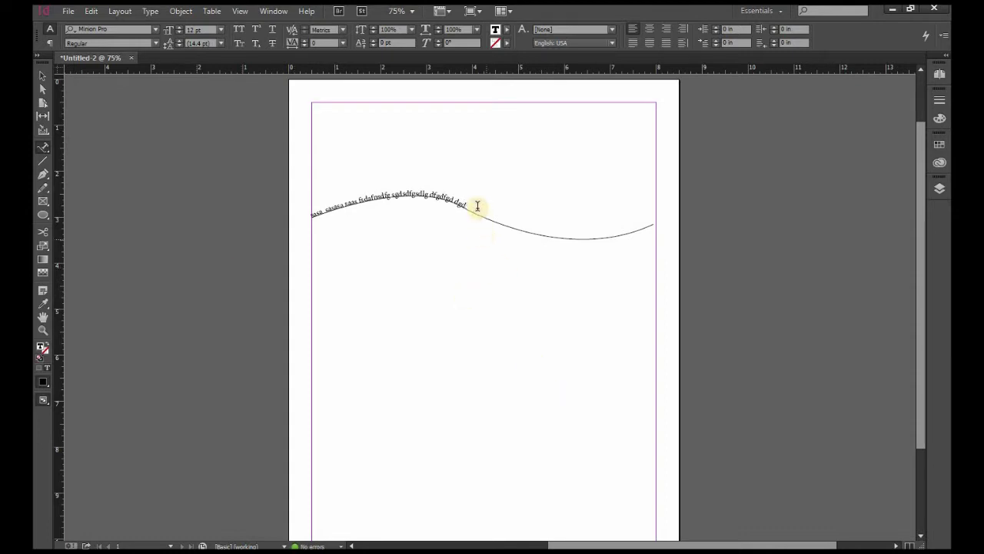
# - Set all the text on the wavy path to 20 pt and right-align it along the path
pyautogui.moveTo(474, 206); pyautogui.dragTo(305, 218)
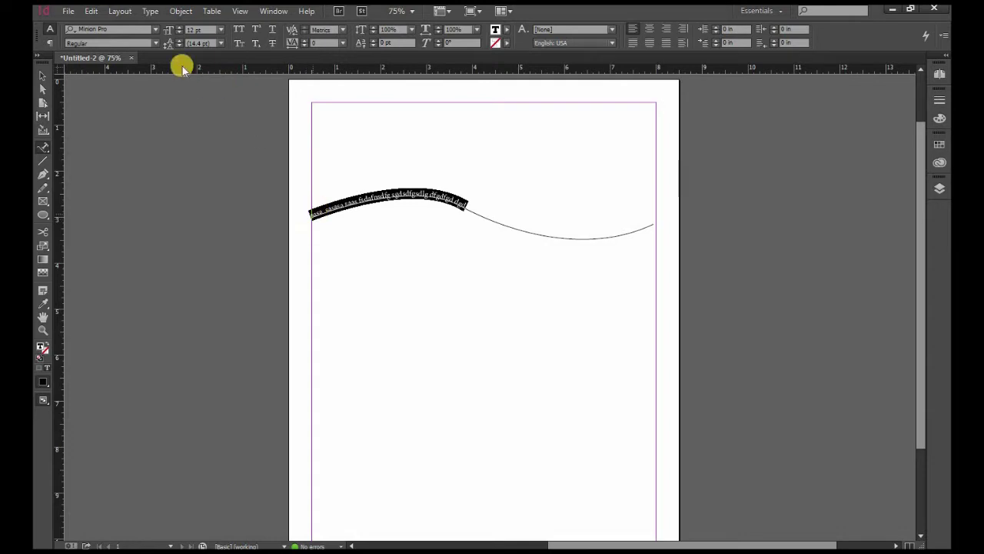
pyautogui.click(177, 26)
pyautogui.click(176, 27)
pyautogui.click(176, 26)
pyautogui.click(176, 26)
pyautogui.click(176, 26)
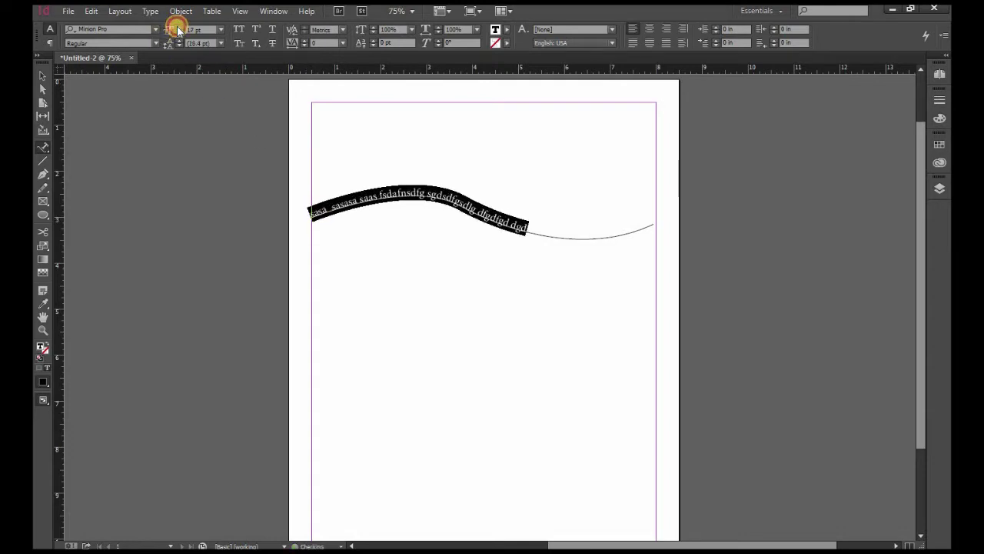
pyautogui.click(176, 26)
pyautogui.click(176, 26)
pyautogui.click(176, 26)
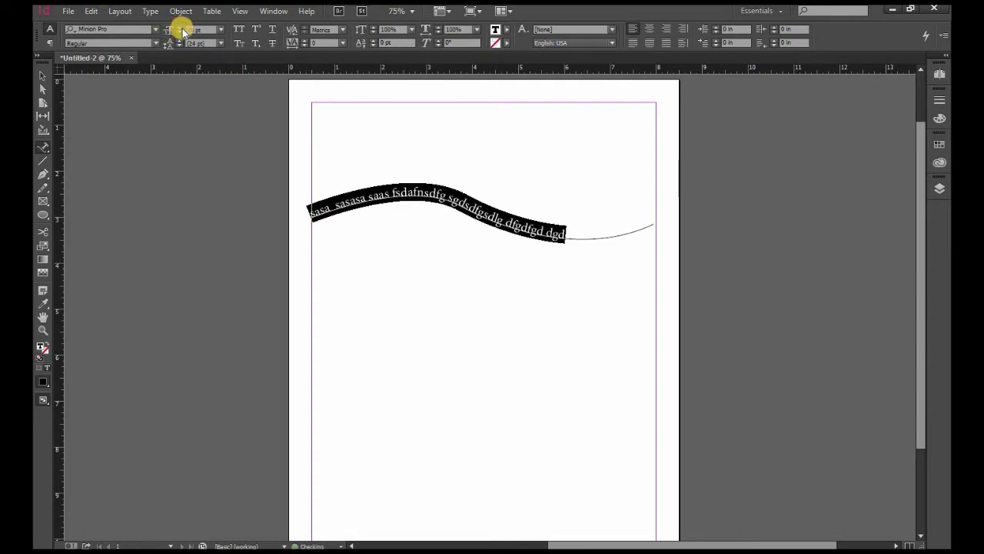
pyautogui.click(653, 30)
pyautogui.click(666, 30)
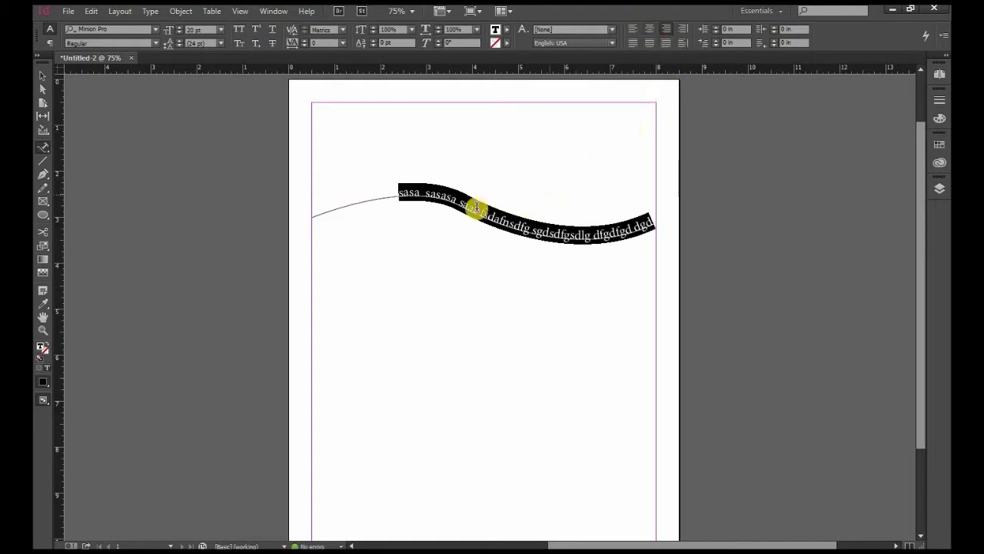
# - Move the wavy text path up against the page's top margin and deselect it
pyautogui.click(43, 75)
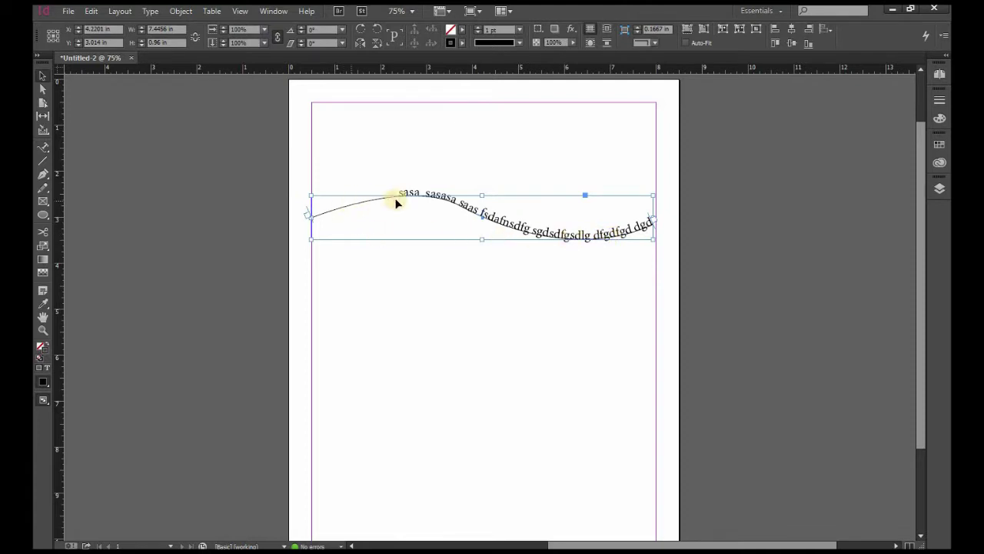
pyautogui.moveTo(44, 147); pyautogui.dragTo(88, 161)
pyautogui.click(41, 74)
pyautogui.moveTo(519, 177); pyautogui.dragTo(511, 140)
pyautogui.click(461, 221)
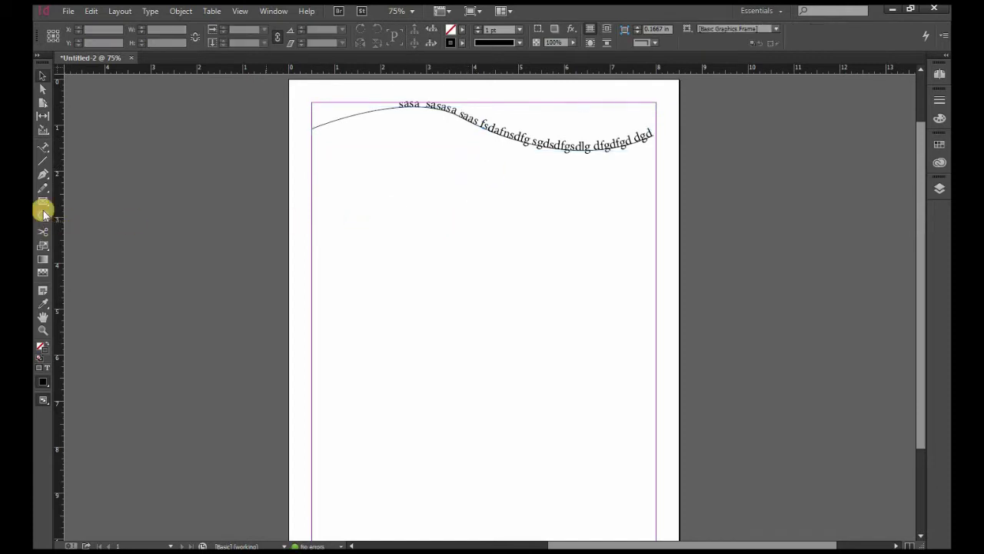
# - Draw an ellipse about 4.92 by 4.88 in below the wave and add "fasfaf afafaf asfaa a afafsa" along its outline from the top
pyautogui.moveTo(43, 218); pyautogui.dragTo(97, 231)
pyautogui.moveTo(367, 199); pyautogui.dragTo(594, 423)
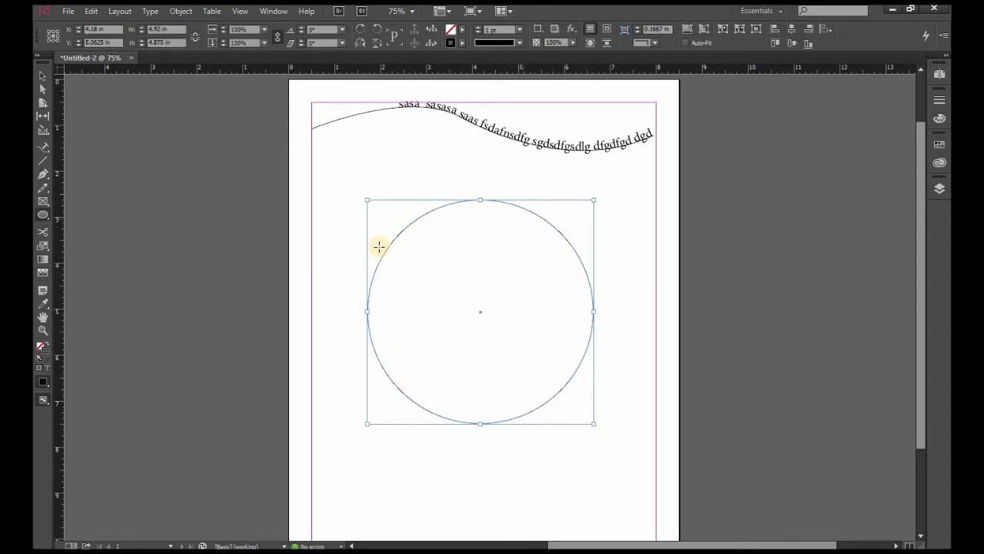
pyautogui.moveTo(43, 146); pyautogui.dragTo(90, 165)
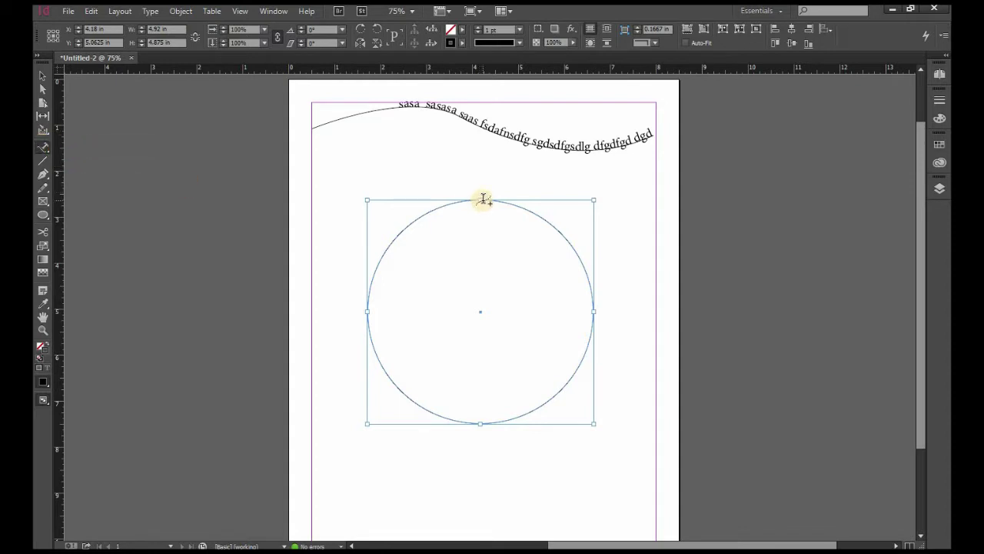
pyautogui.click(483, 199)
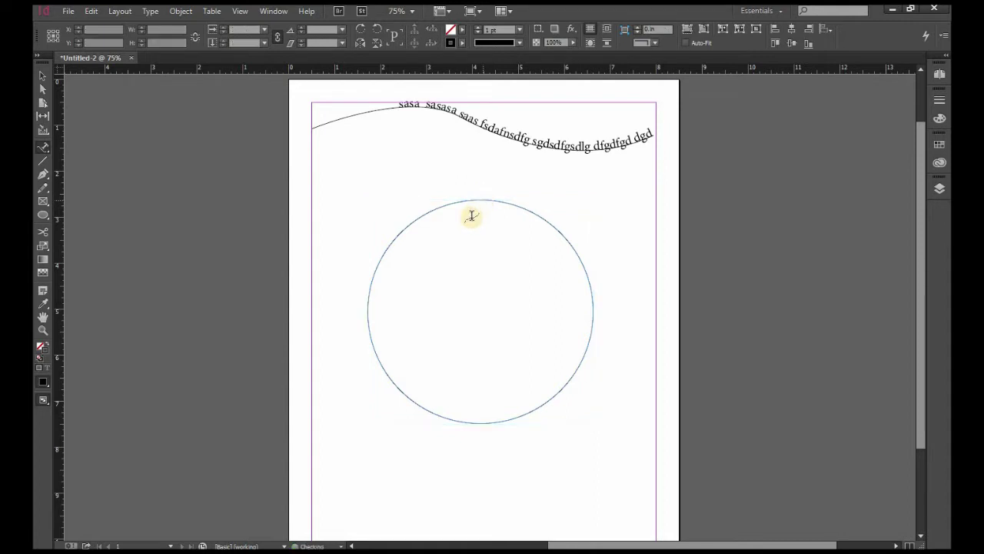
pyautogui.write('fasfaf afafaf asfaa a afaf')
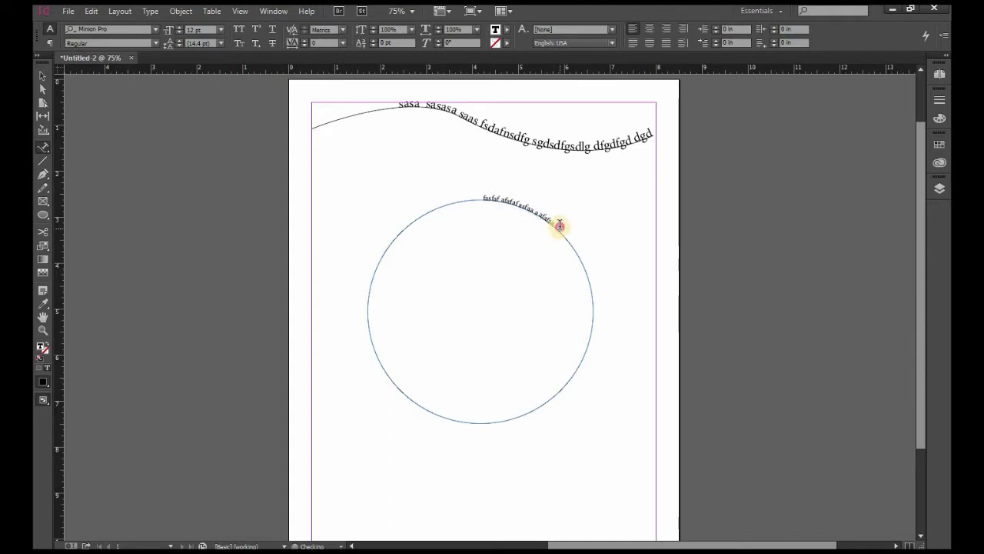
# - Set the text on the circle to 15 pt and right-align it along the path
pyautogui.tripleClick(484, 191)
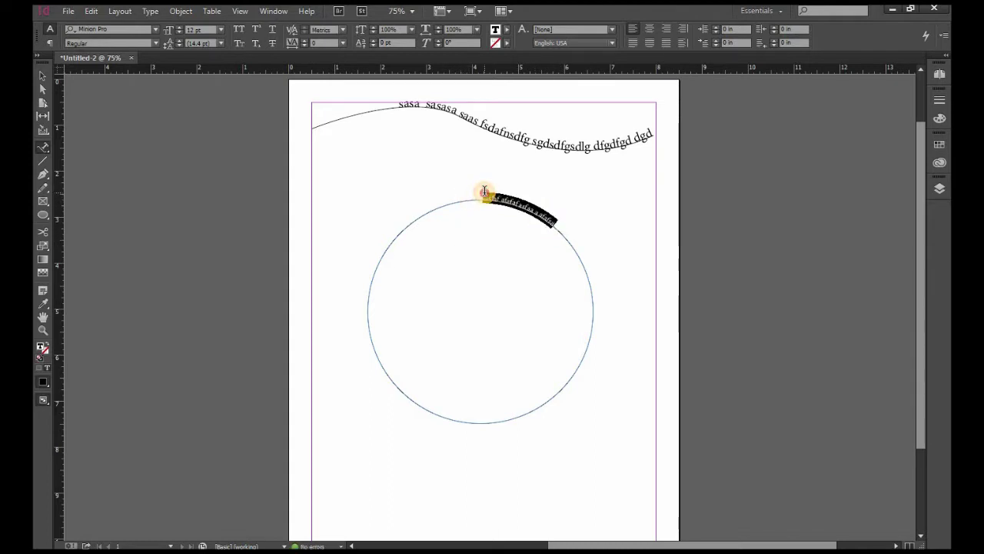
pyautogui.click(178, 31)
pyautogui.click(178, 31)
pyautogui.click(177, 34)
pyautogui.click(670, 31)
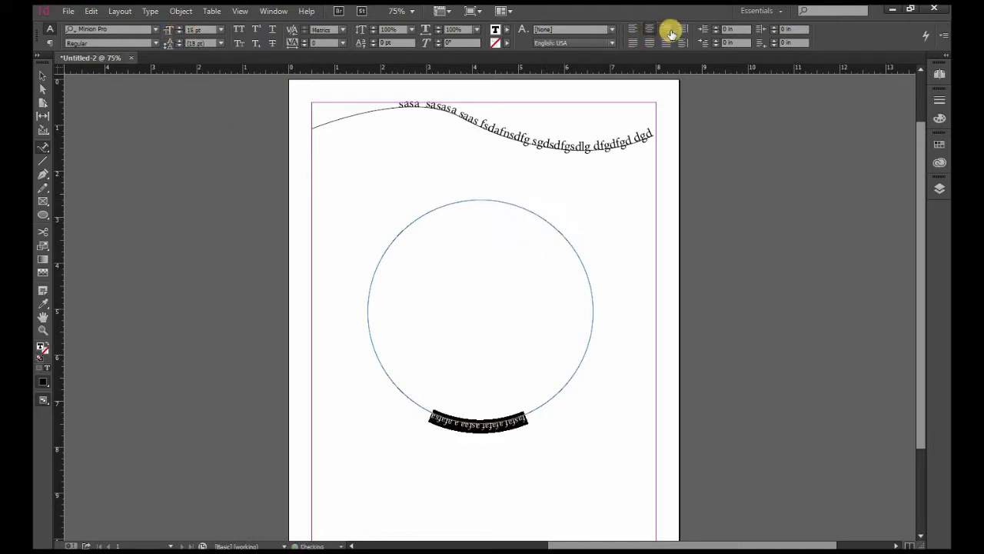
pyautogui.click(669, 31)
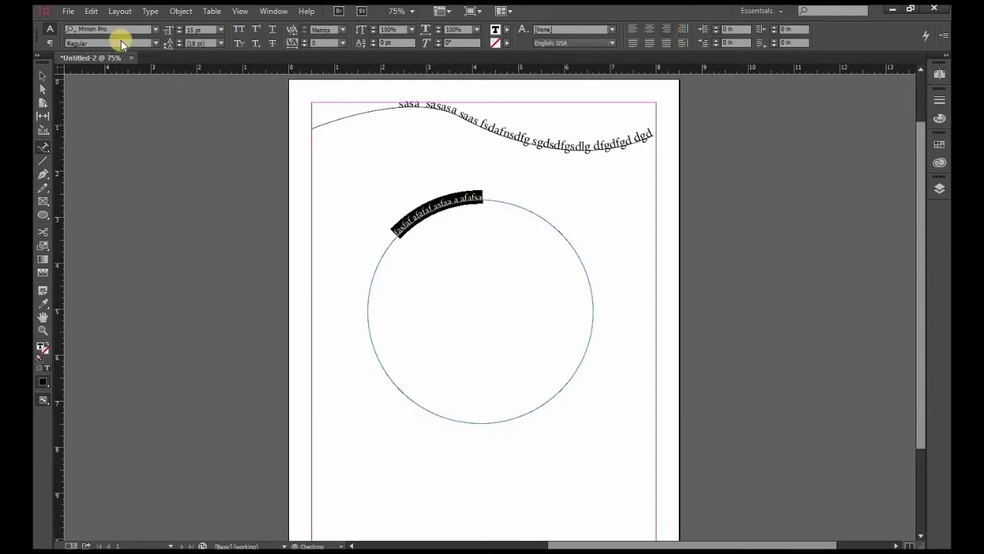
# - Enlarge the circle's text to 32 pt and deselect it
pyautogui.click(180, 29)
pyautogui.click(179, 29)
pyautogui.click(179, 29)
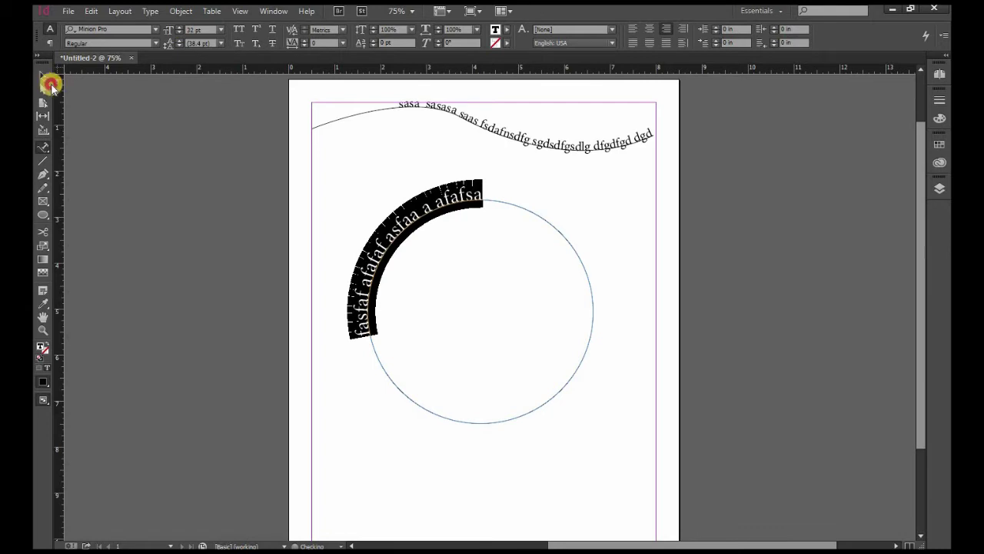
pyautogui.click(43, 76)
pyautogui.click(515, 317)
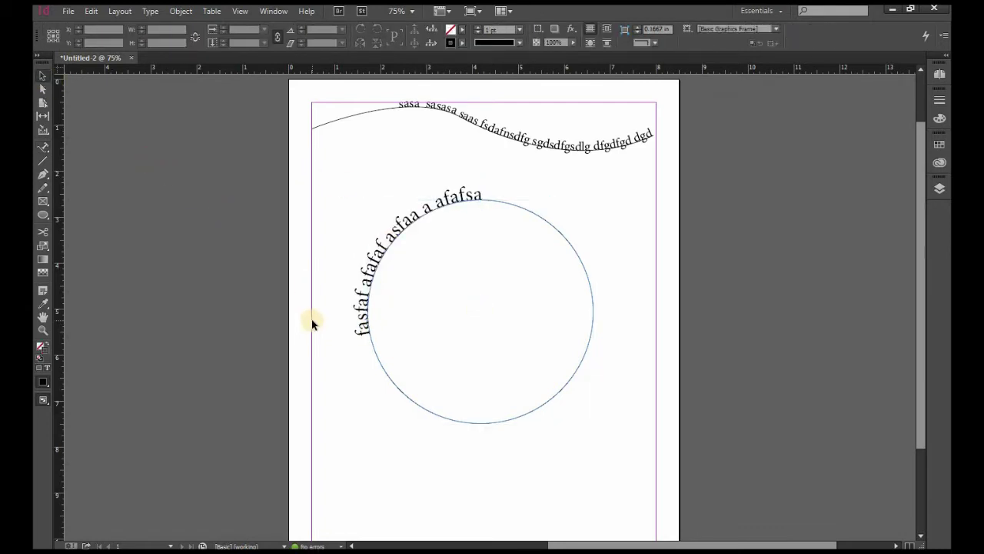
# - Hide the wavy path's line by setting its stroke colour to None, keeping the text
pyautogui.moveTo(46, 153); pyautogui.dragTo(108, 162)
pyautogui.click(43, 75)
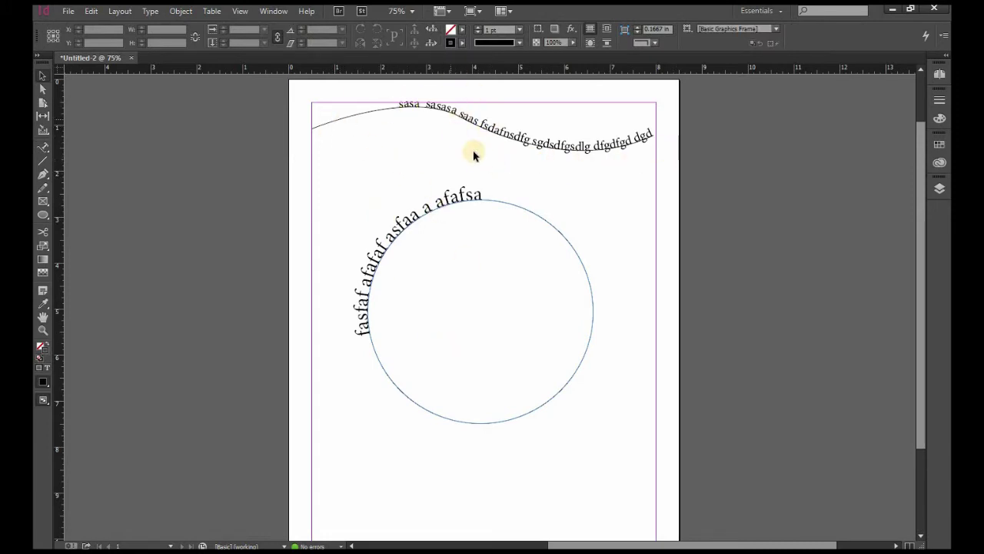
pyautogui.moveTo(450, 107); pyautogui.dragTo(470, 164)
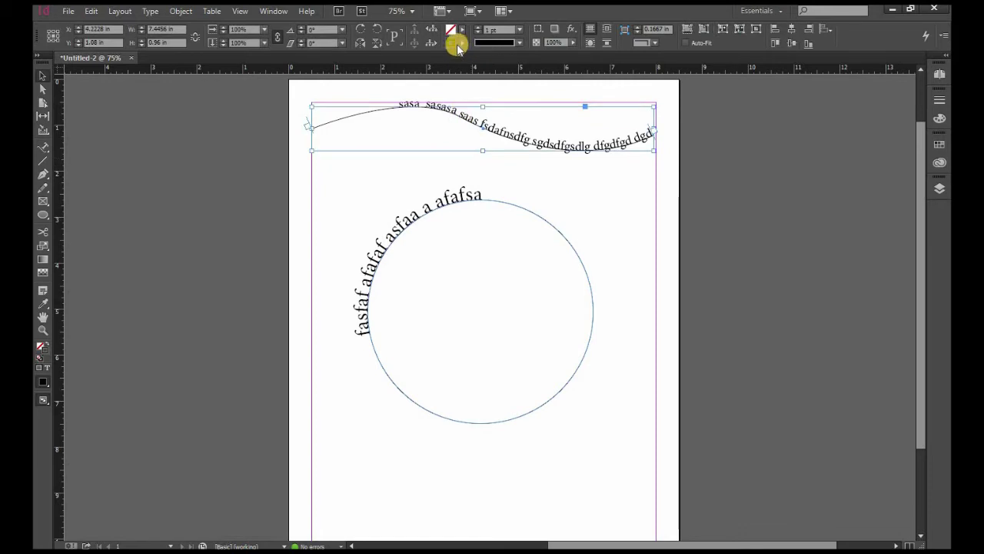
pyautogui.click(461, 44)
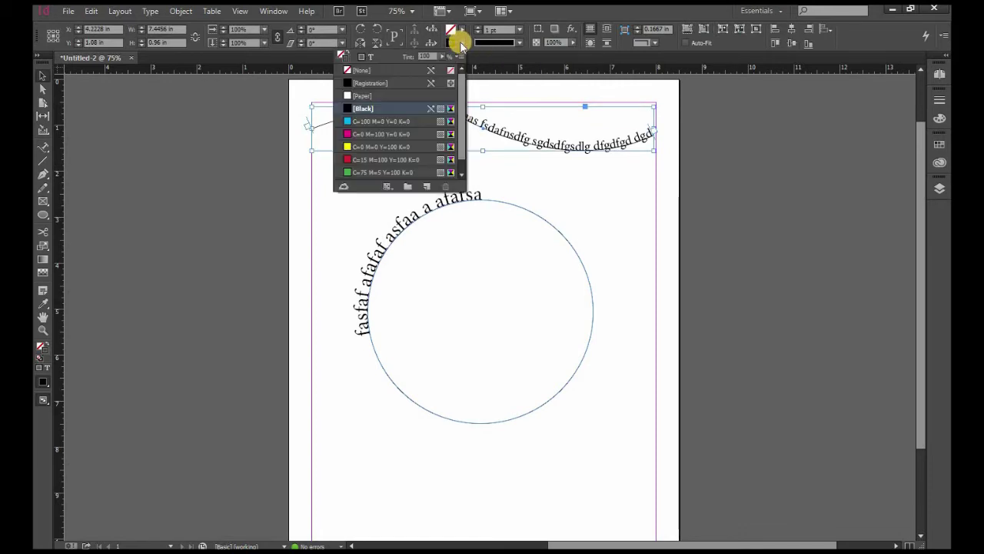
pyautogui.click(457, 40)
pyautogui.click(355, 70)
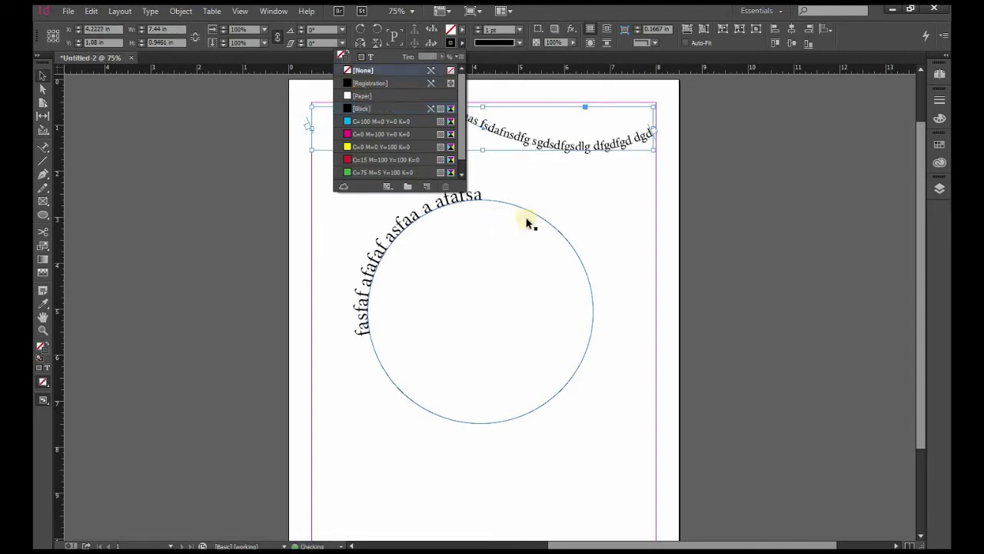
pyautogui.click(625, 203)
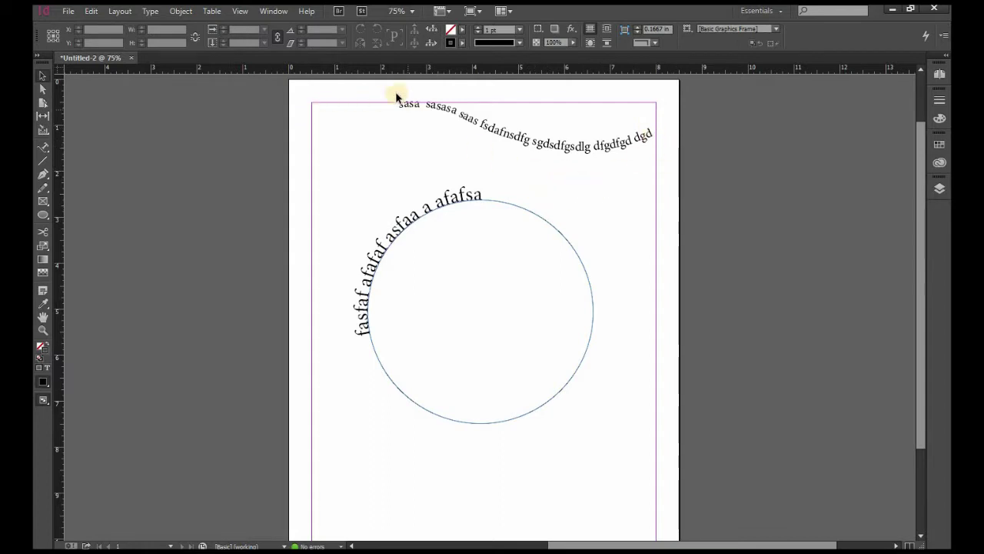
# - Set the circle path's stroke colour to None and reposition the circular text just below the wavy text
pyautogui.moveTo(554, 219); pyautogui.dragTo(403, 248)
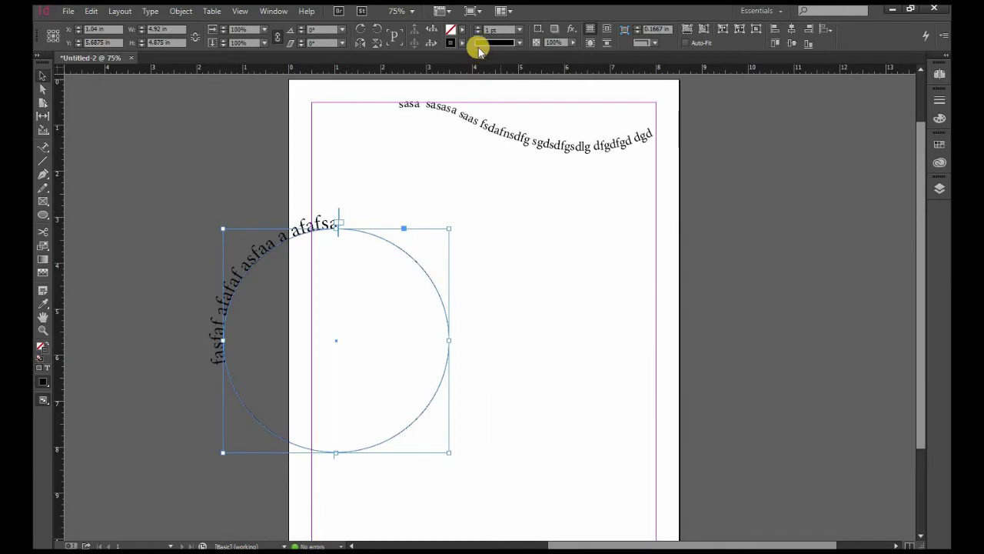
pyautogui.click(462, 31)
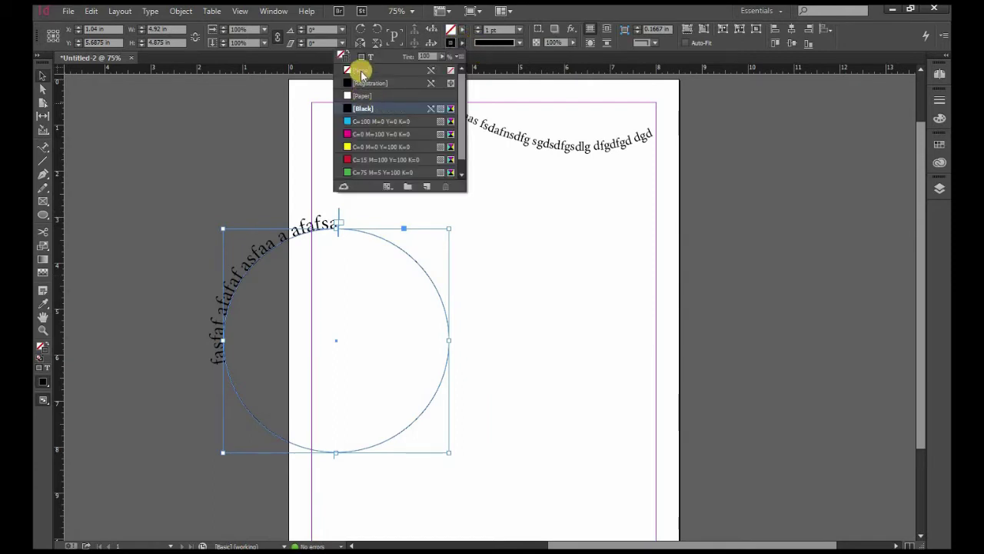
pyautogui.click(360, 74)
pyautogui.click(478, 249)
pyautogui.click(477, 248)
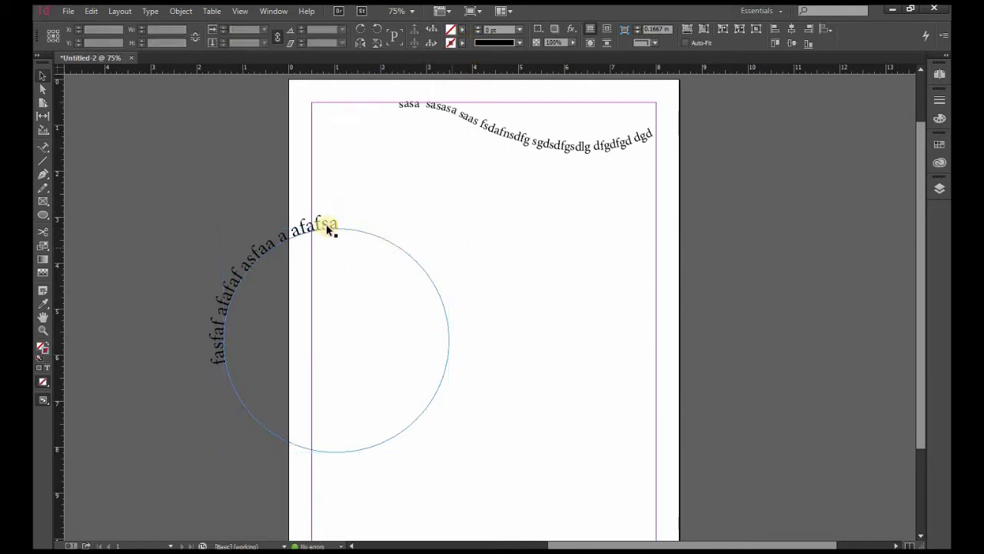
pyautogui.moveTo(265, 223); pyautogui.dragTo(420, 174)
pyautogui.click(708, 209)
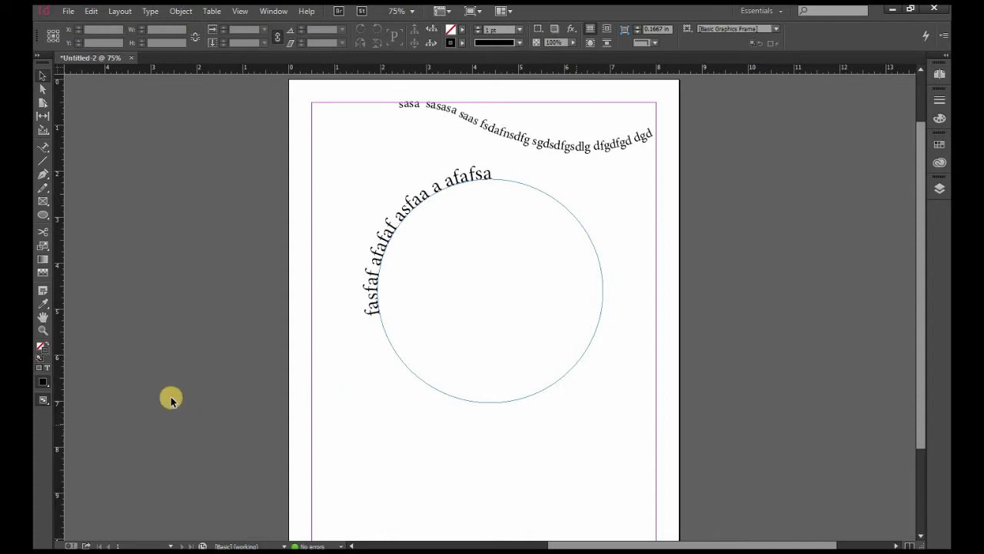
# - Check both curved texts in Preview screen mode without guides and return to the normal view
pyautogui.click(48, 402)
pyautogui.click(84, 422)
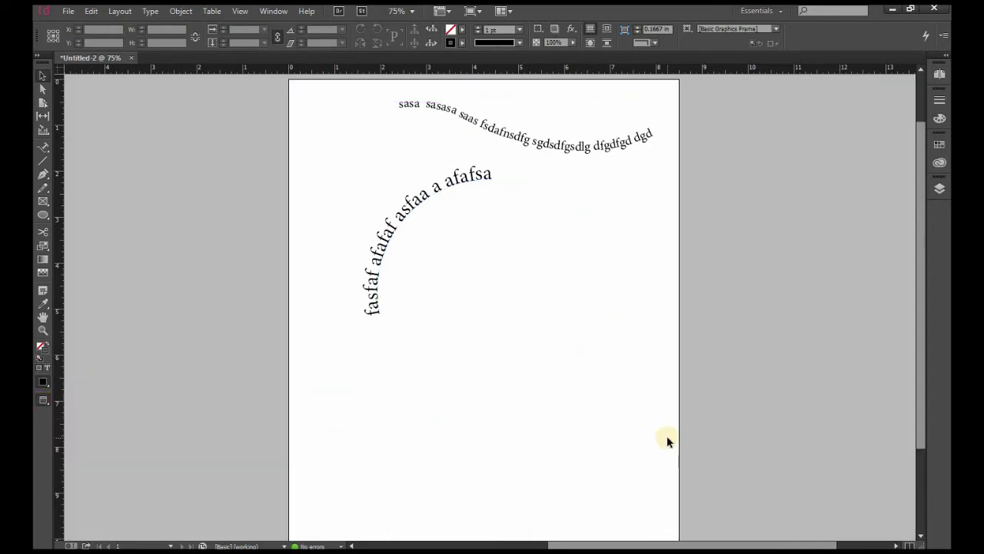
pyautogui.click(41, 401)
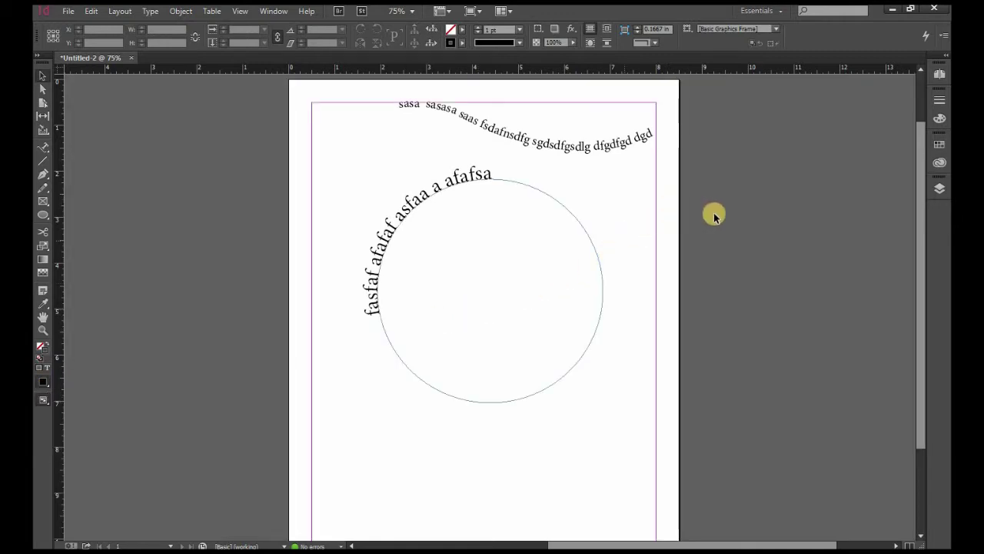
# - Delete both curved text objects from the page and close the document without saving
pyautogui.click(507, 177)
pyautogui.hotkey('ctrl', 'a')
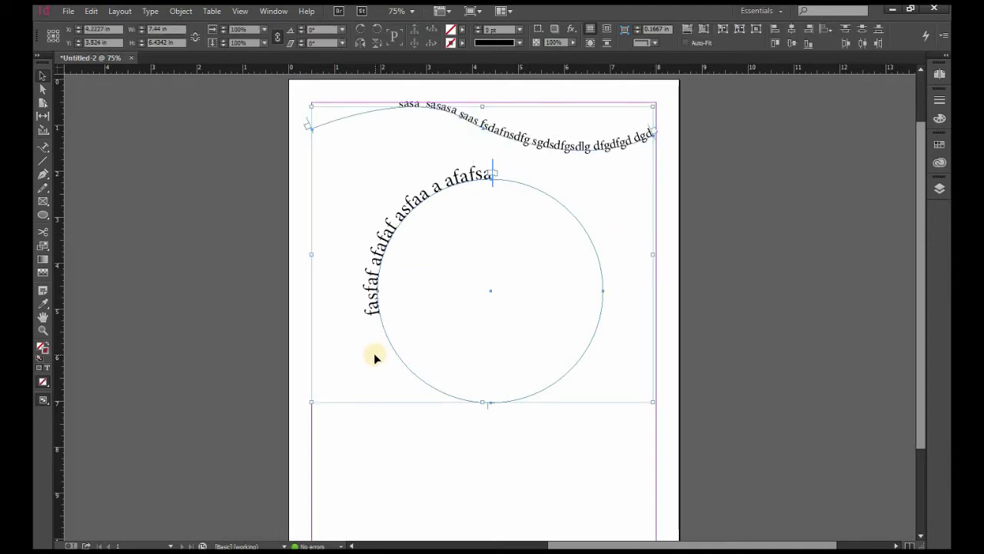
pyautogui.click(360, 371)
pyautogui.press('Delete')
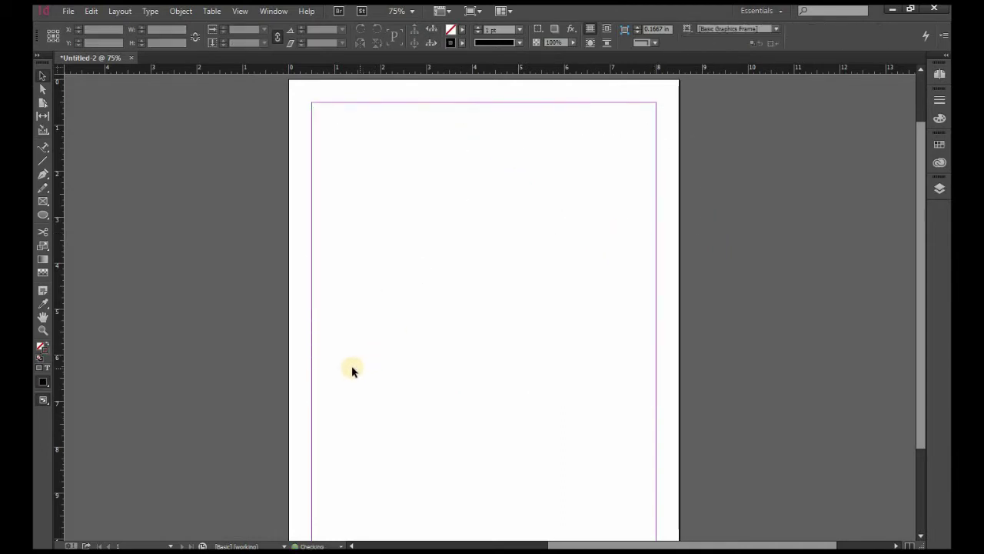
pyautogui.click(131, 58)
pyautogui.click(529, 297)
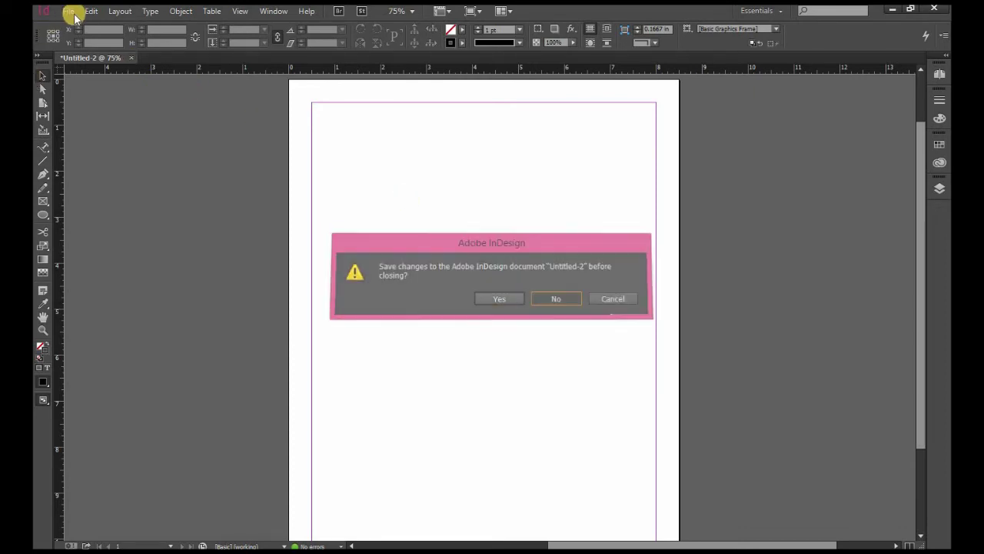
# - Create a one-page Letter document with two columns, a 0.5 in gutter and 0.5 in margins
pyautogui.click(68, 11)
pyautogui.moveTo(87, 25)
pyautogui.click(276, 27)
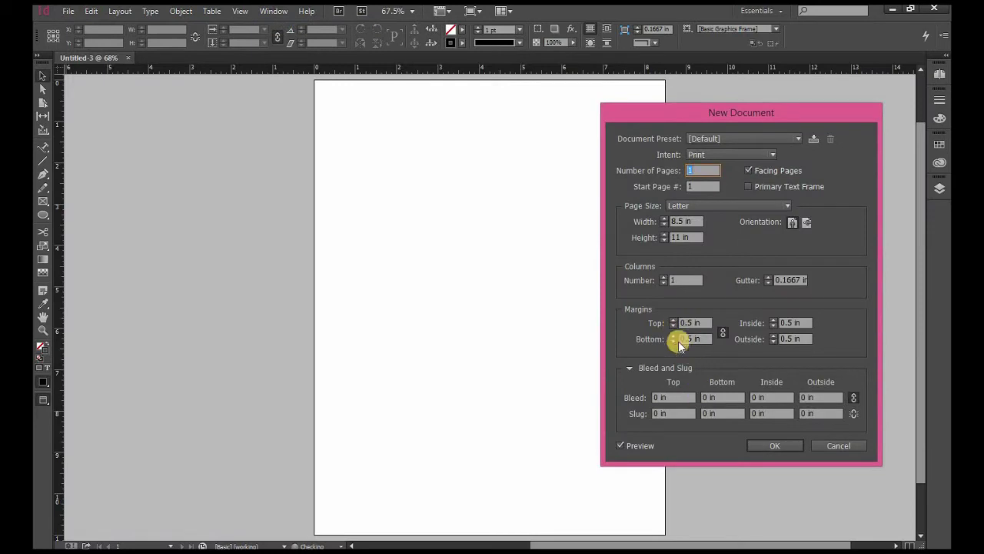
pyautogui.click(663, 280)
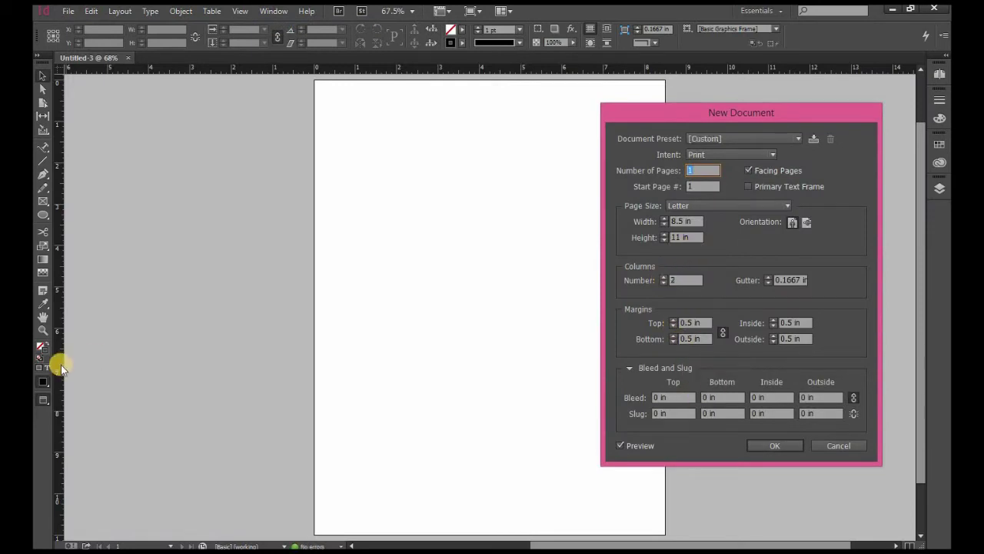
pyautogui.click(770, 277)
pyautogui.click(770, 276)
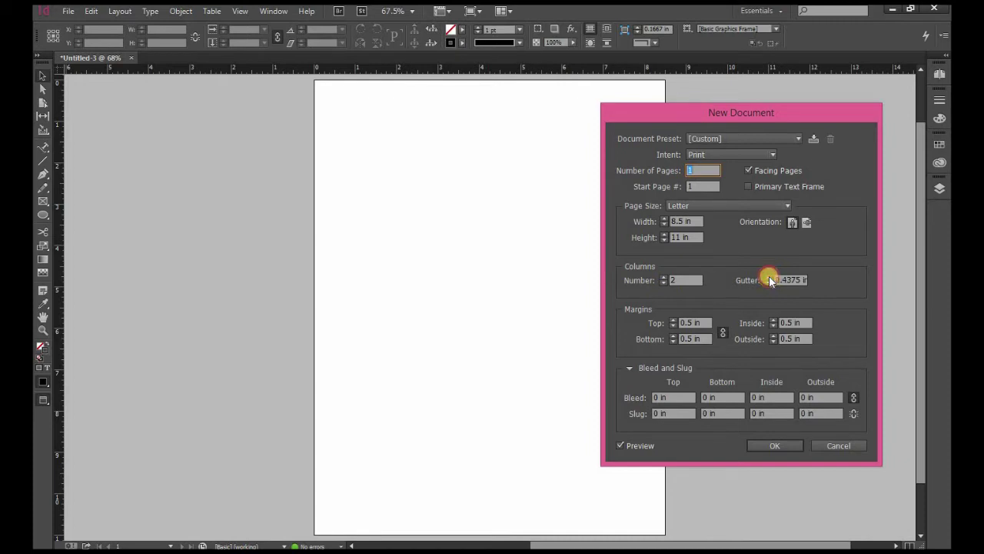
pyautogui.click(778, 445)
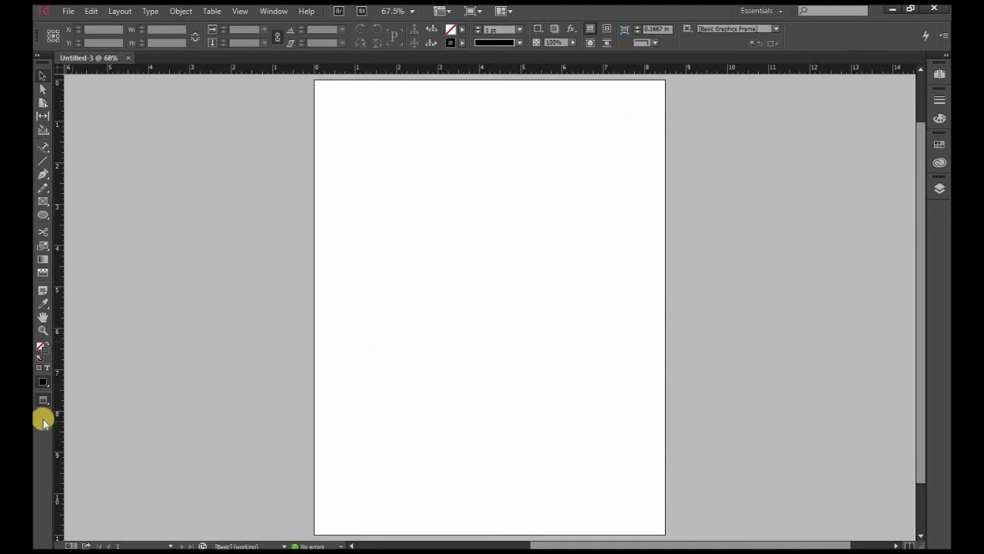
# - Show the column guides in Normal screen mode and draw a text frame filling the page's left column
pyautogui.click(83, 403)
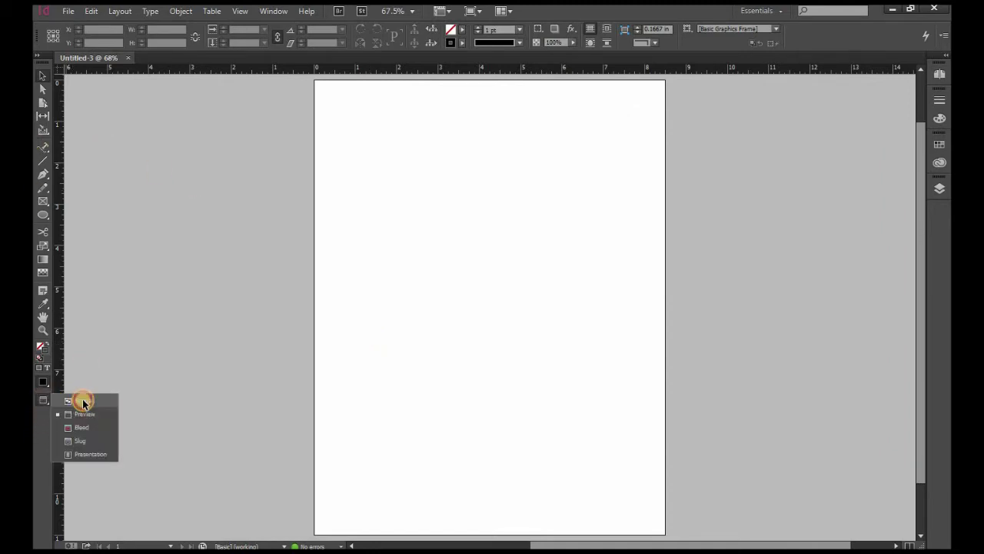
pyautogui.click(84, 403)
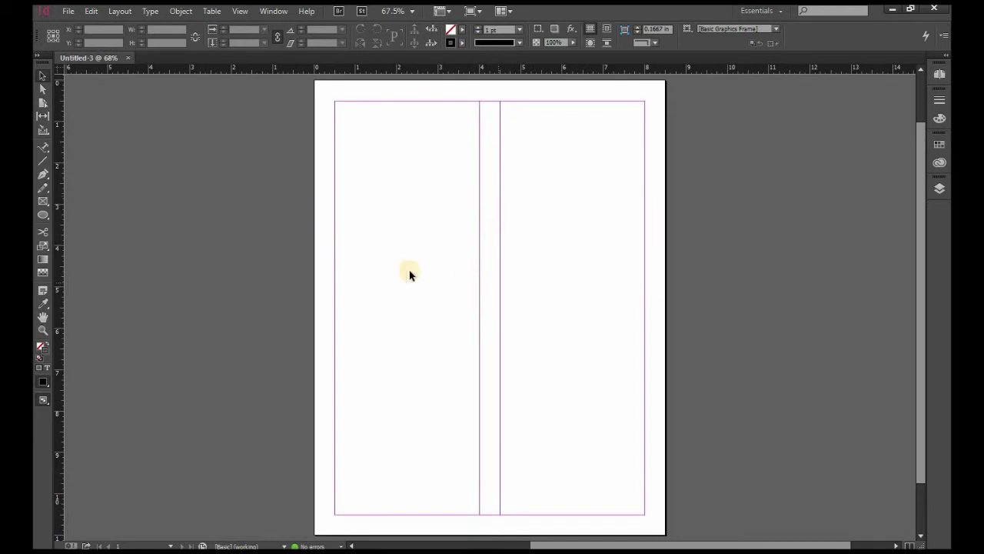
pyautogui.click(43, 148)
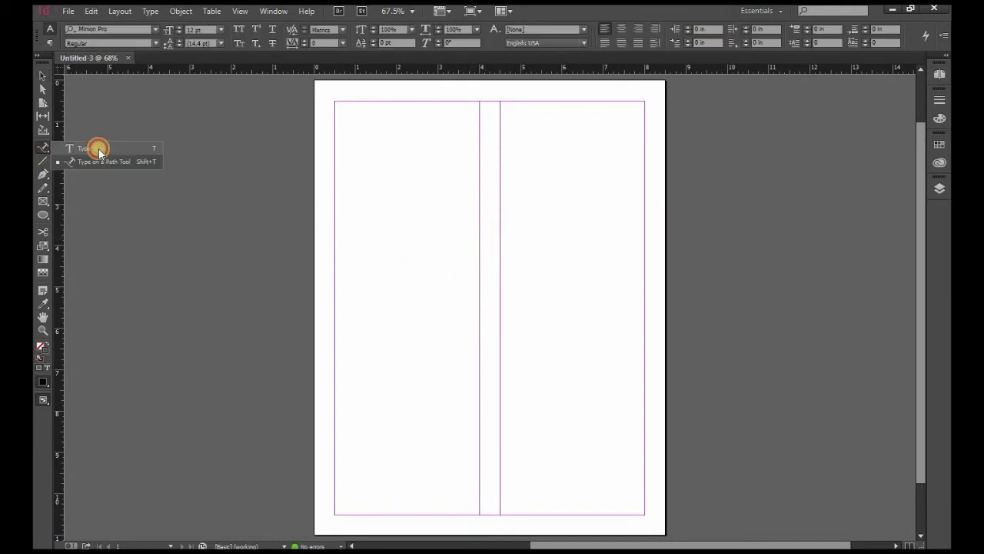
pyautogui.moveTo(336, 102); pyautogui.dragTo(478, 513)
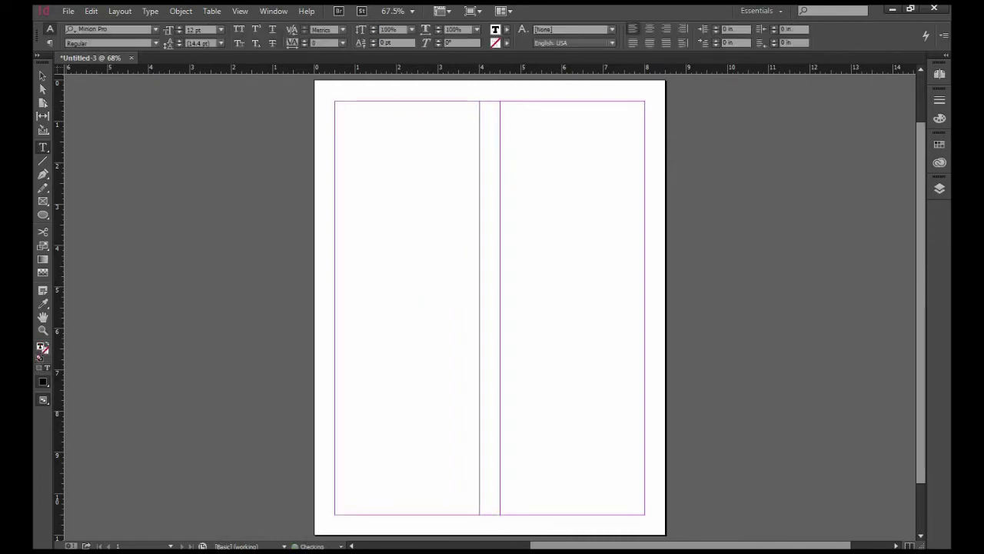
# - Switch to the Word document "Lorem ipsum dolor sit amet" and copy its first paragraph
pyautogui.hotkey('alt', 'Tab')
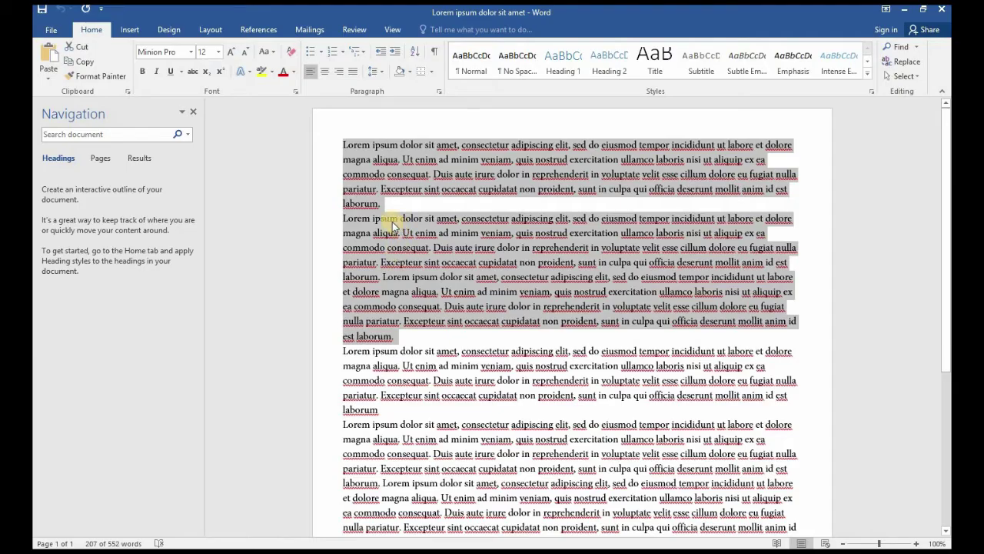
pyautogui.click(309, 137)
pyautogui.doubleClick(342, 142)
pyautogui.hotkey('ctrl', 'c')
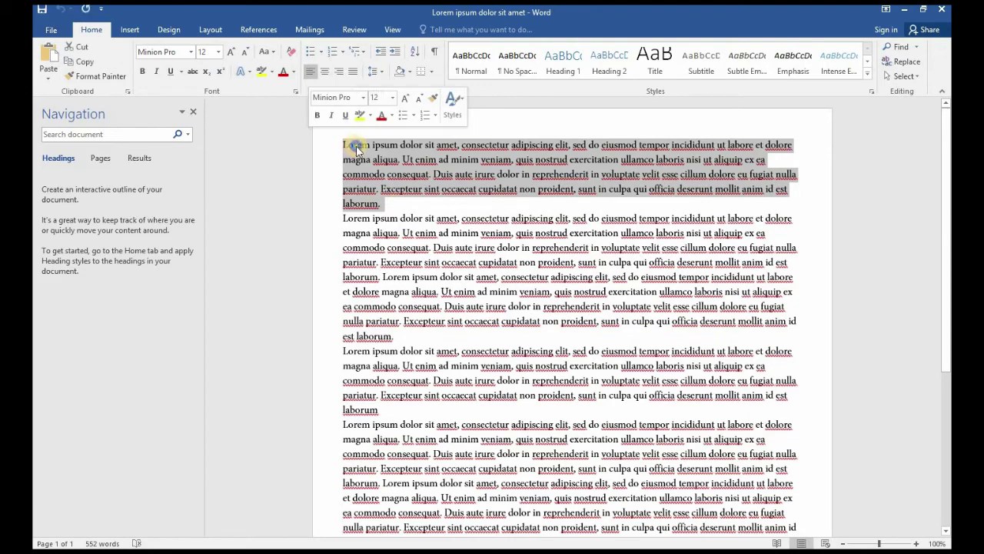
pyautogui.rightClick(379, 157)
pyautogui.press('Escape')
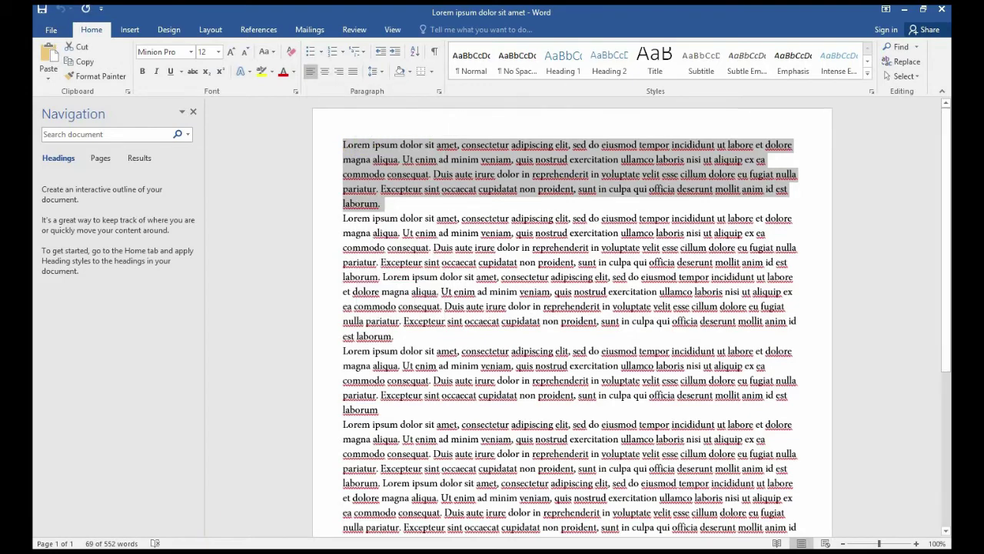
pyautogui.click(374, 214)
# - Return to InDesign and paste the paragraph three times into the left column's frame, separated by blank lines
pyautogui.hotkey('alt', 'Tab')
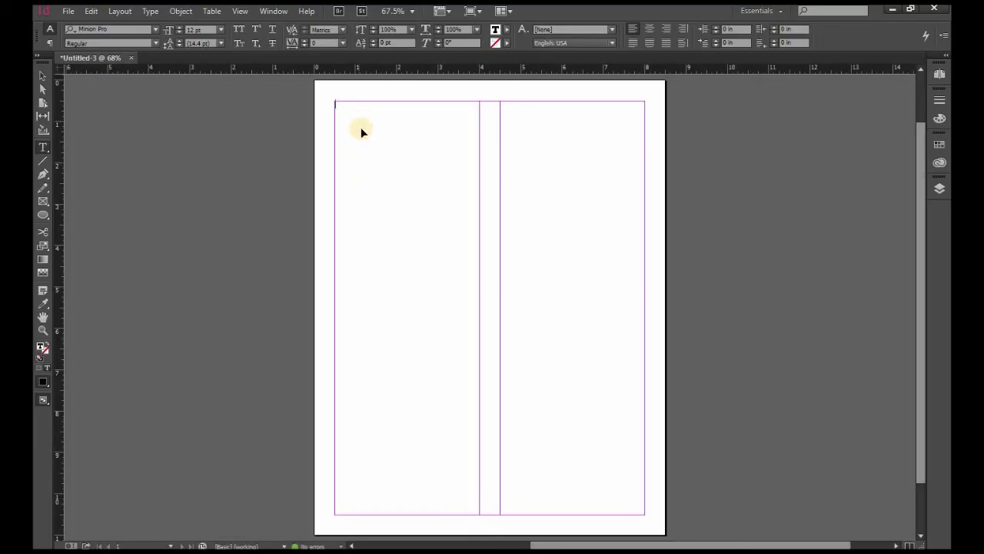
pyautogui.hotkey('ctrl', 'v')
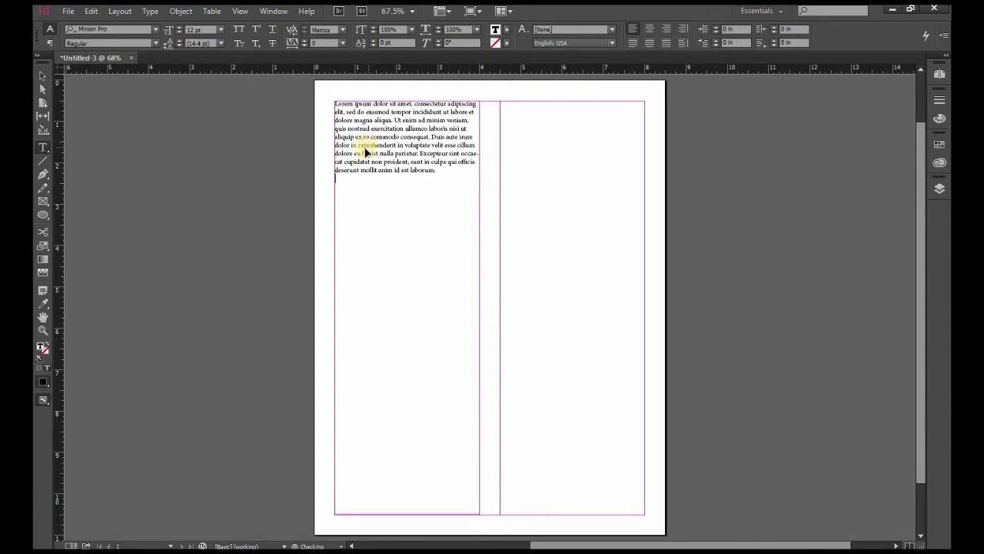
pyautogui.hotkey('ctrl', 'v')
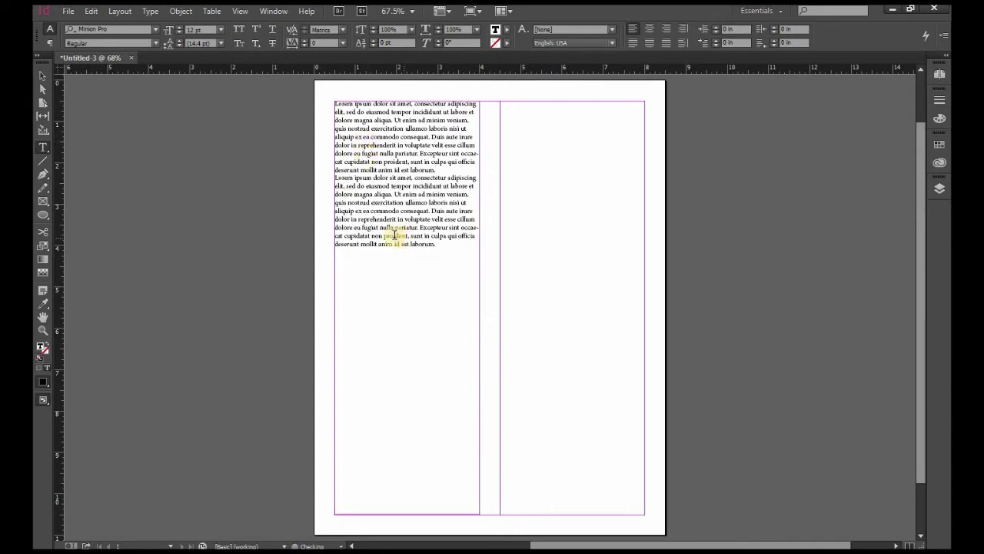
pyautogui.click(441, 168)
pyautogui.press('Return')
pyautogui.click(452, 275)
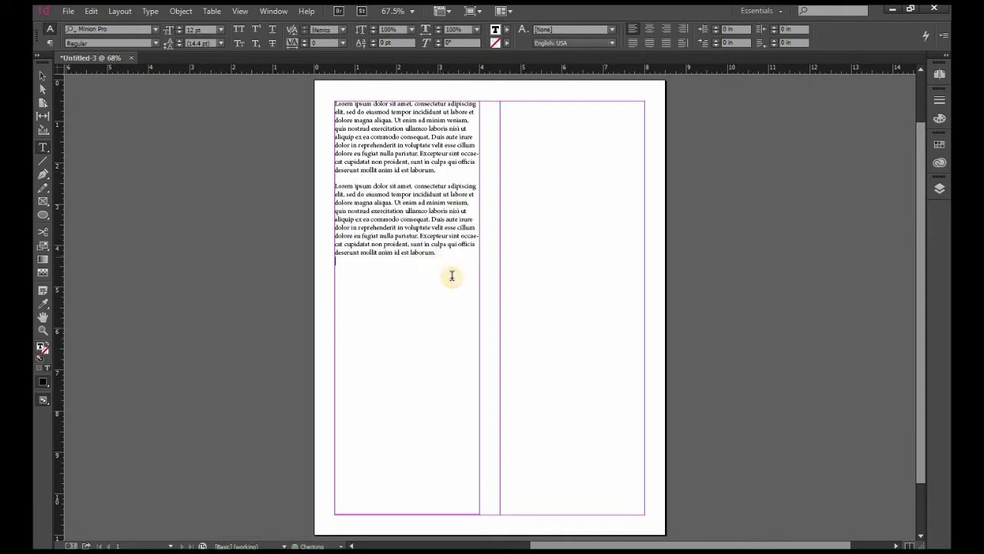
pyautogui.hotkey('ctrl', 'v')
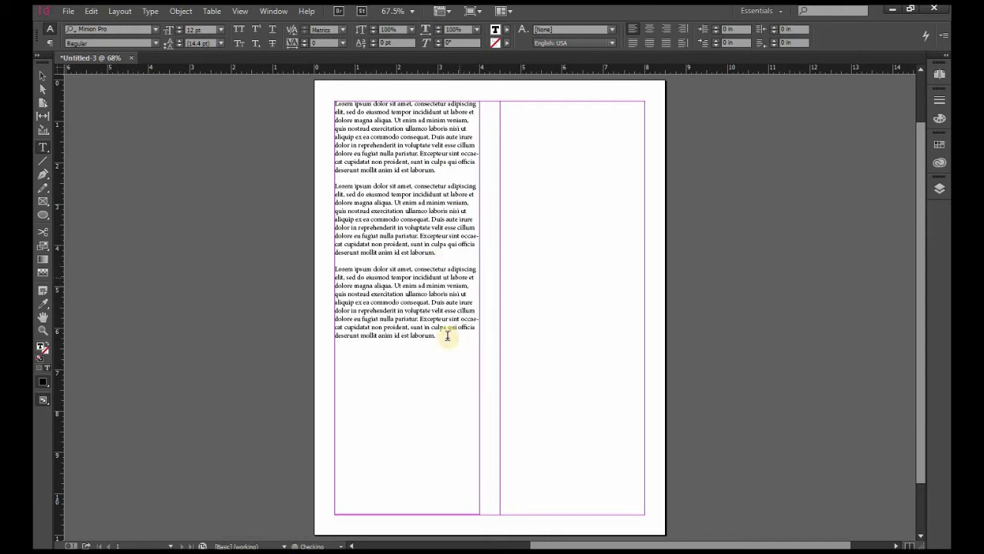
# - Copy all three paragraphs and paste them below the existing text, separated by a blank line
pyautogui.hotkey('ctrl', 'a')
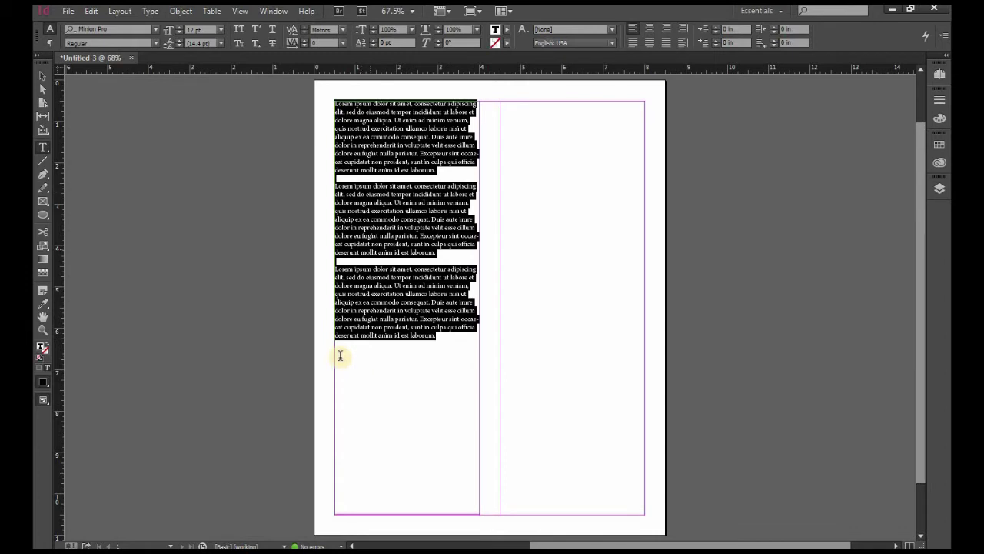
pyautogui.click(345, 353)
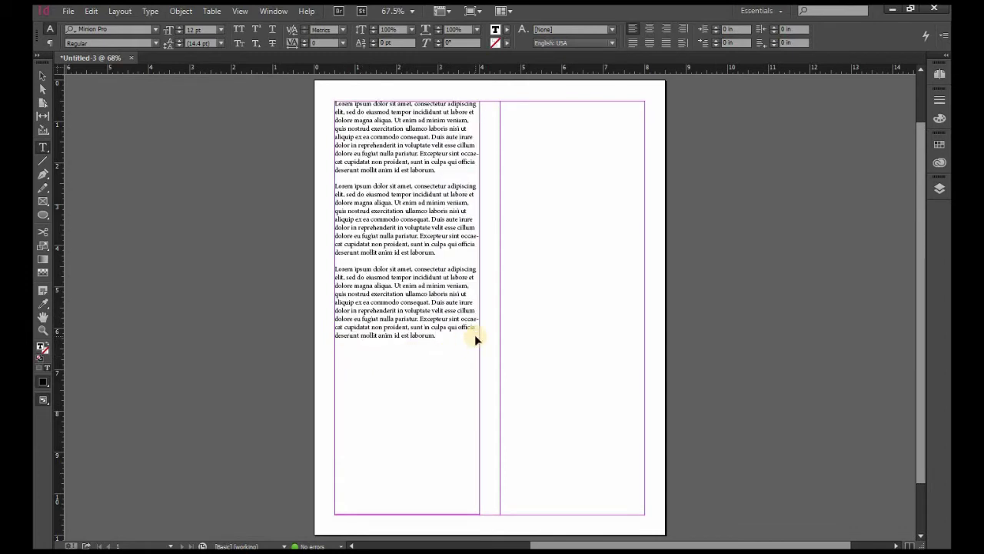
pyautogui.hotkey('ctrl', 'v')
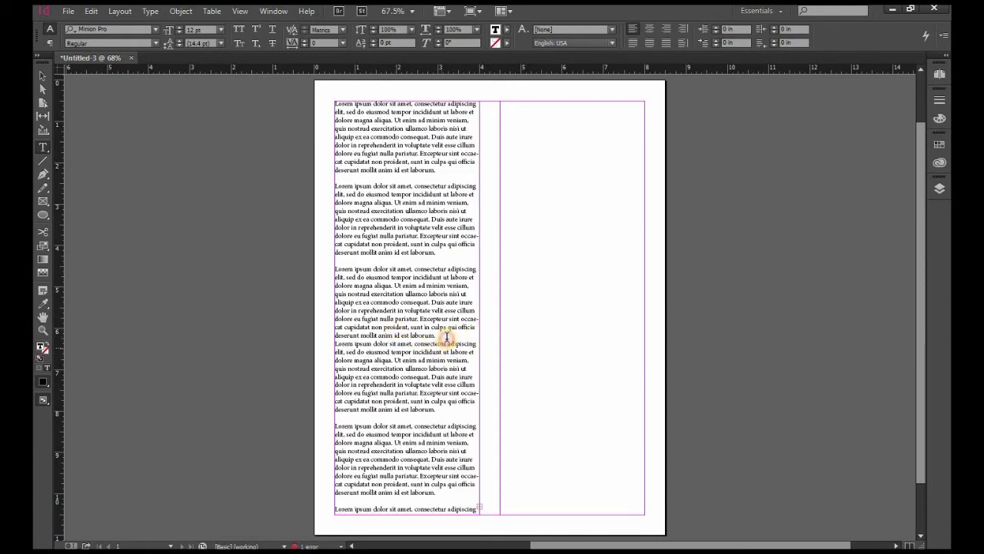
pyautogui.press('Return')
# - Flow the left frame's overset text into a new linked frame filling the right column
pyautogui.click(43, 76)
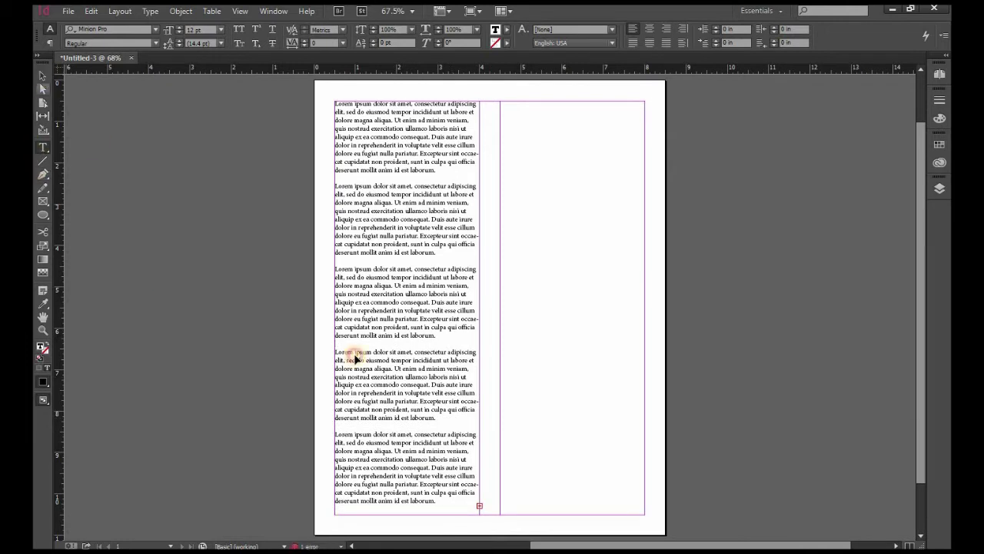
pyautogui.click(347, 351)
pyautogui.click(480, 506)
pyautogui.moveTo(501, 101); pyautogui.dragTo(645, 512)
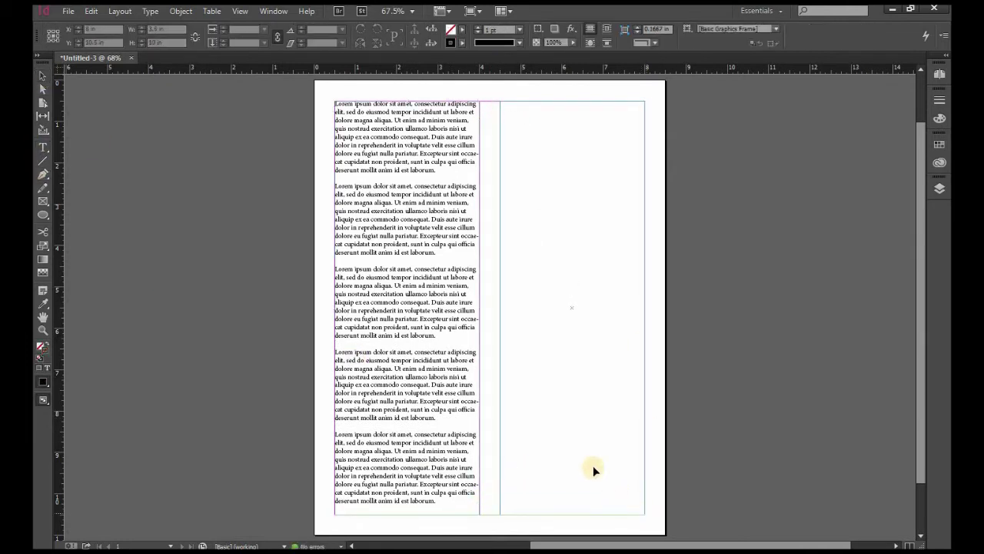
# - Copy the second and third left-column paragraphs, from the second line on, and paste them twice below the right column's text
pyautogui.click(42, 147)
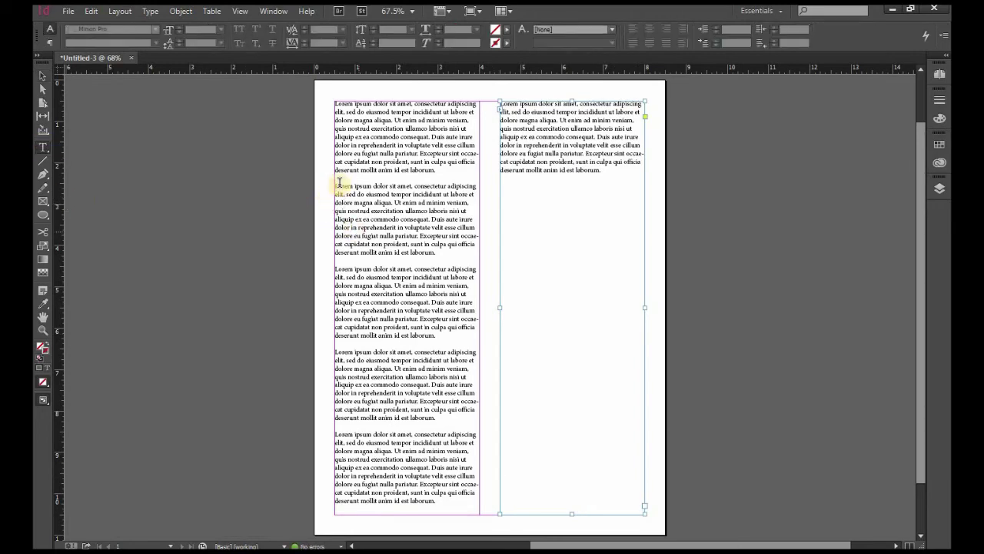
pyautogui.moveTo(335, 189); pyautogui.dragTo(446, 336)
pyautogui.hotkey('ctrl', 'c')
pyautogui.click(578, 196)
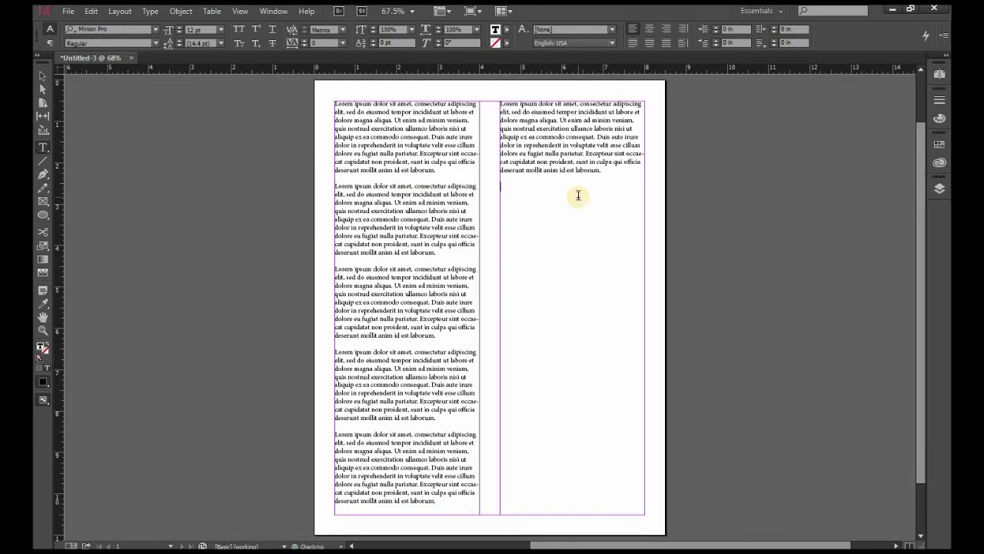
pyautogui.hotkey('ctrl', 'v')
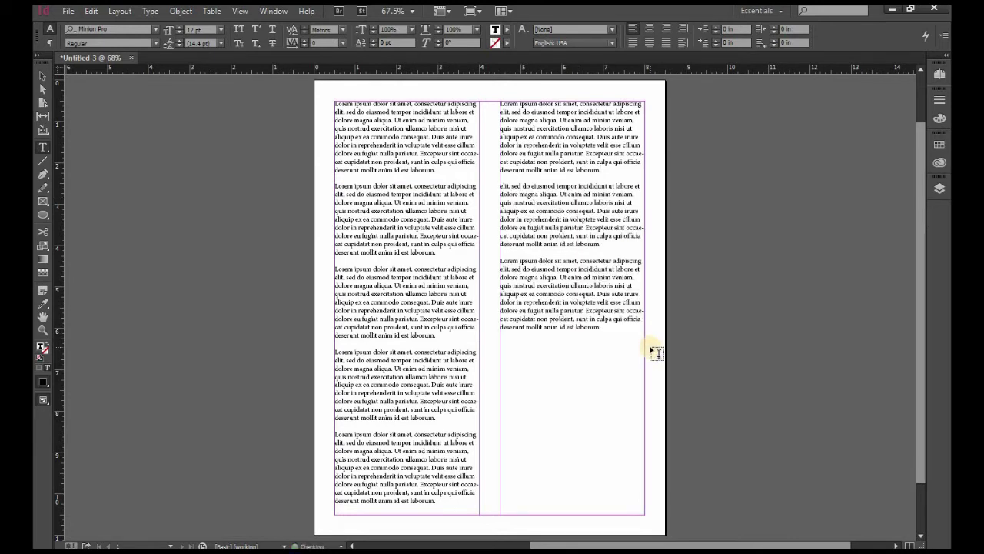
pyautogui.hotkey('ctrl', 'v')
pyautogui.click(41, 74)
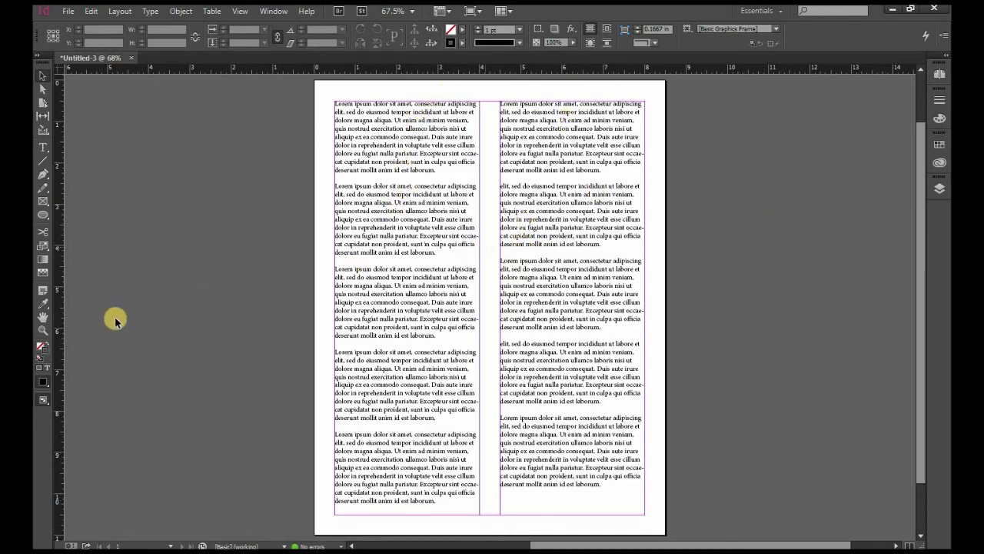
# - Draw a text frame of about 4.92 by 2.78 in beside the page and paste the opening Lorem ipsum sentence into it
pyautogui.click(41, 149)
pyautogui.moveTo(92, 158); pyautogui.dragTo(296, 272)
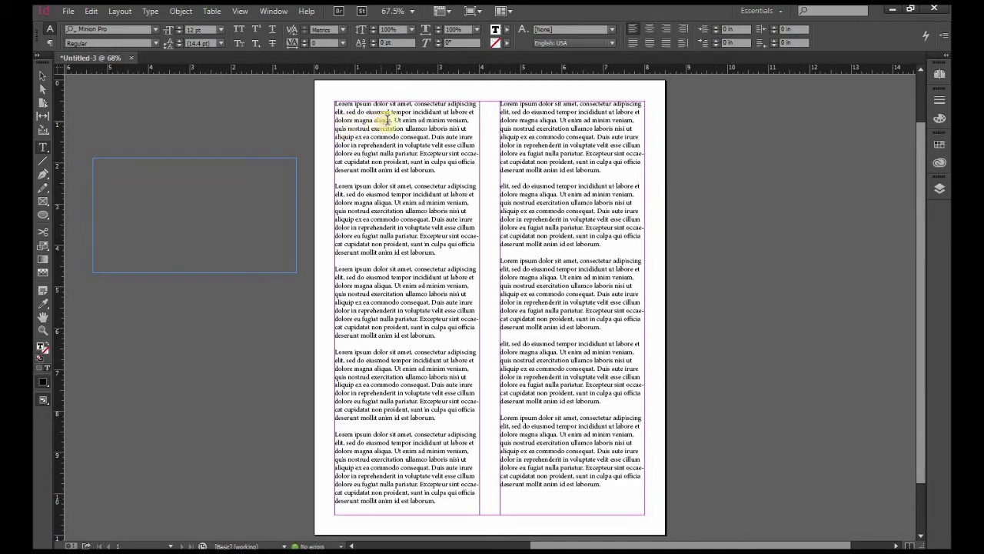
pyautogui.moveTo(394, 120); pyautogui.dragTo(330, 98)
pyautogui.hotkey('ctrl', 'c')
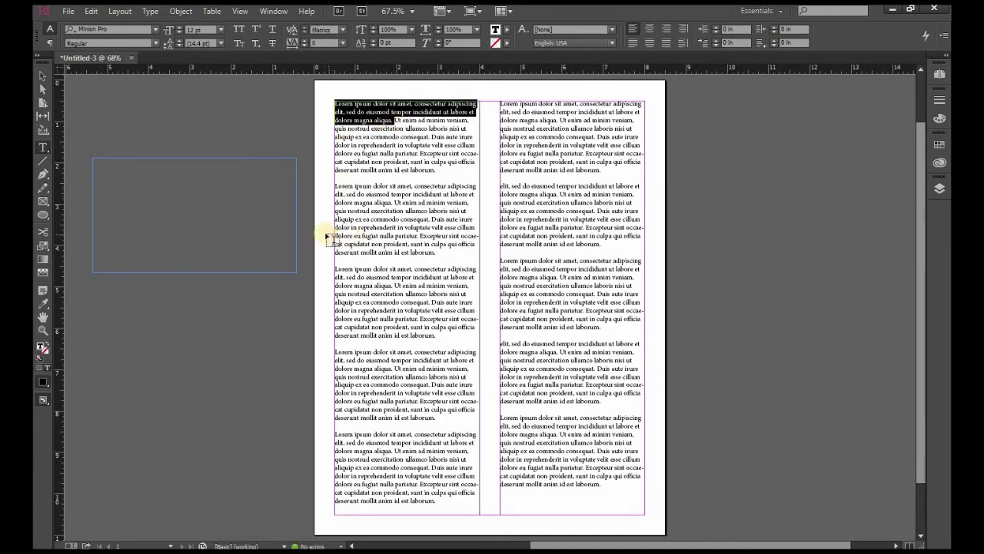
pyautogui.click(171, 173)
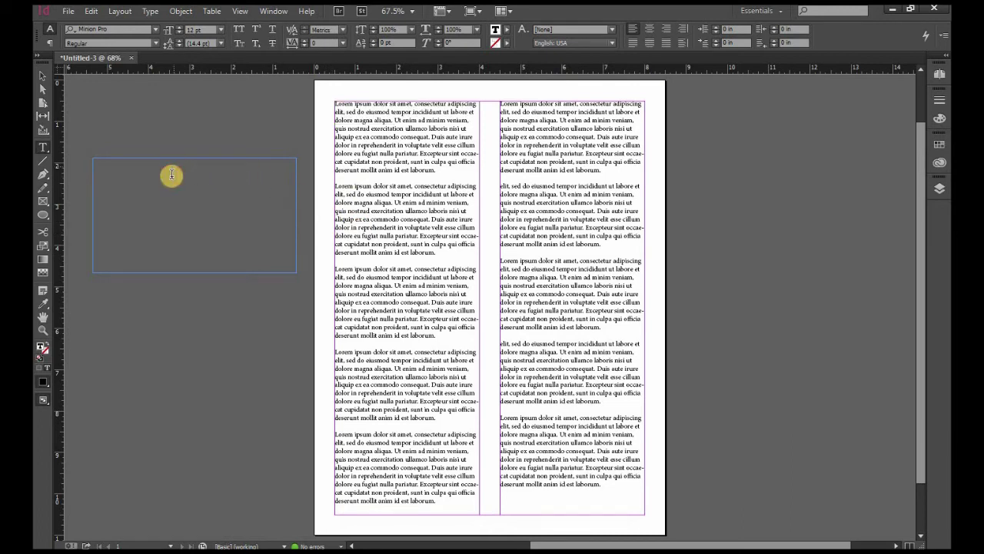
pyautogui.hotkey('ctrl', 'v')
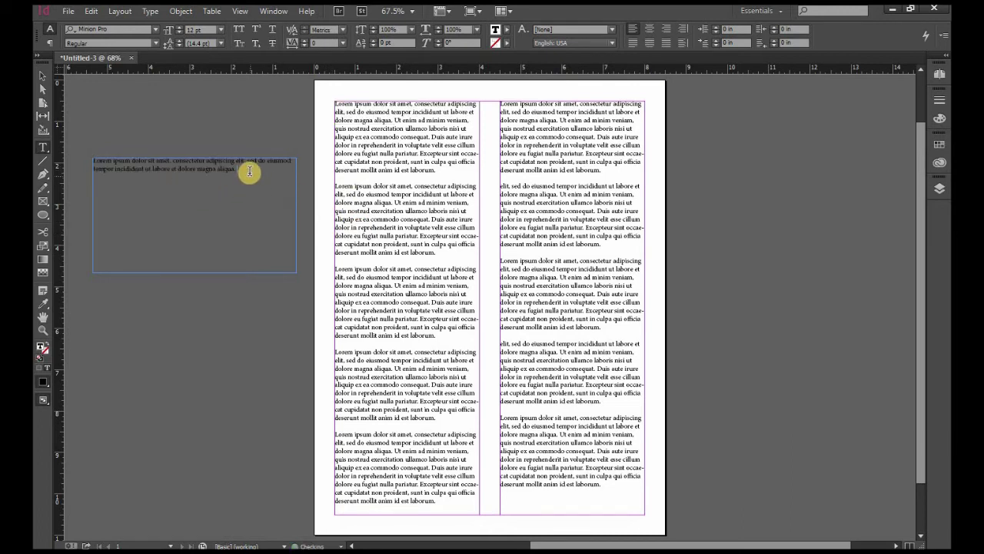
# - Set the font size of all text in the pasteboard frame to 21 pt
pyautogui.hotkey('ctrl', 'a')
pyautogui.click(180, 27)
pyautogui.click(180, 27)
pyautogui.click(180, 27)
pyautogui.click(180, 27)
pyautogui.click(179, 27)
pyautogui.click(179, 27)
pyautogui.click(180, 27)
pyautogui.click(179, 27)
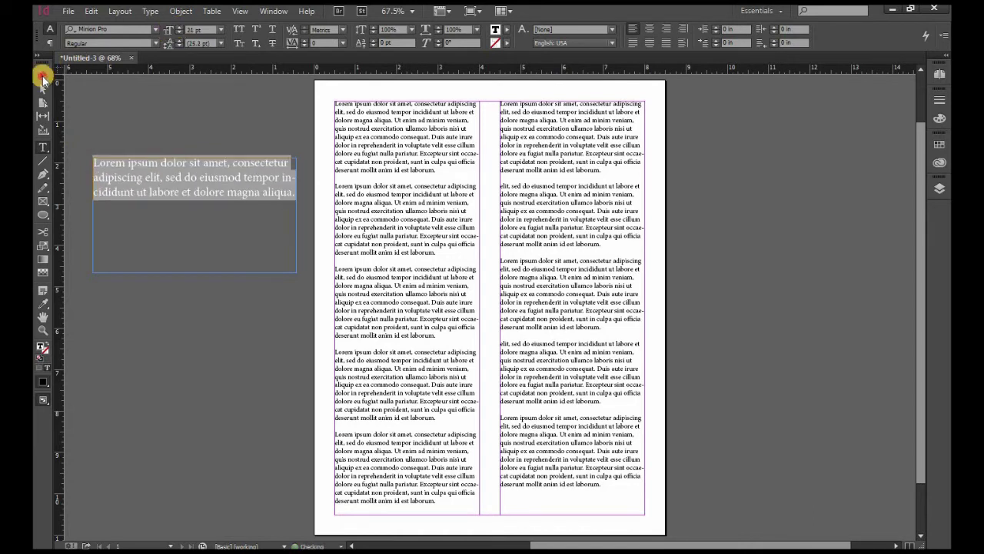
# - Resize the large-text frame to about 4.965 by 1.44 in and centre it across both columns in the page's upper part
pyautogui.click(42, 76)
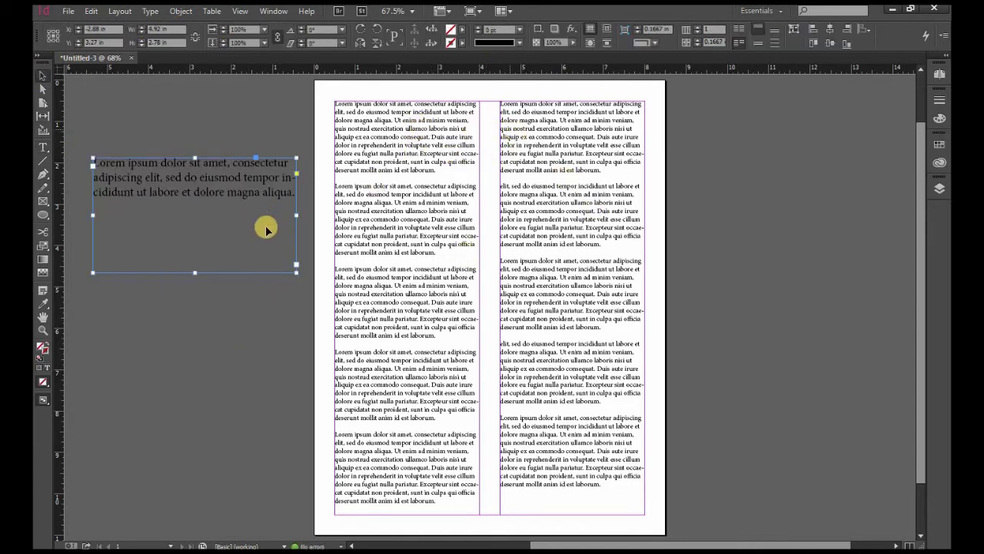
pyautogui.moveTo(296, 273); pyautogui.dragTo(298, 217)
pyautogui.moveTo(214, 204); pyautogui.dragTo(516, 187)
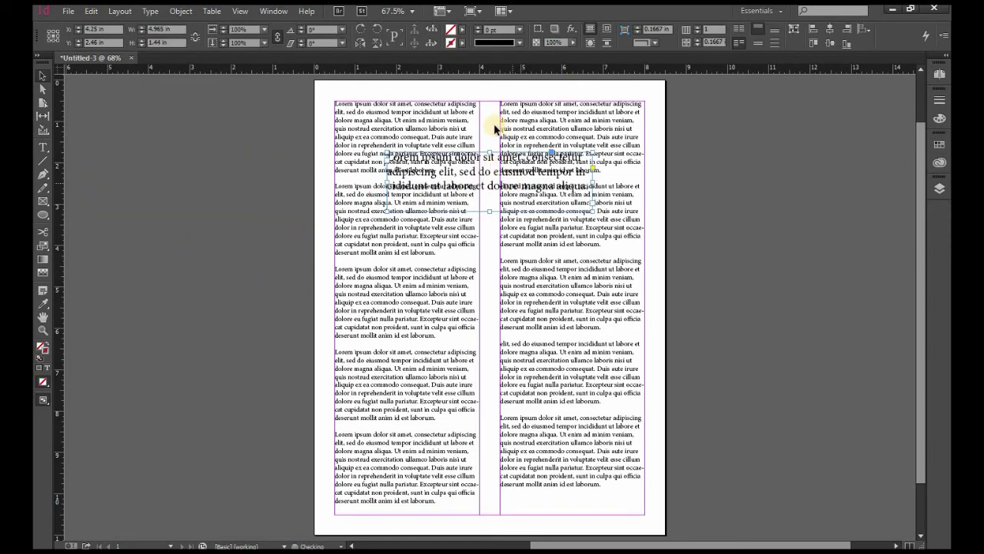
# - Apply Wrap around bounding box text wrap to the large-text frame, then deselect it
pyautogui.click(271, 11)
pyautogui.click(300, 310)
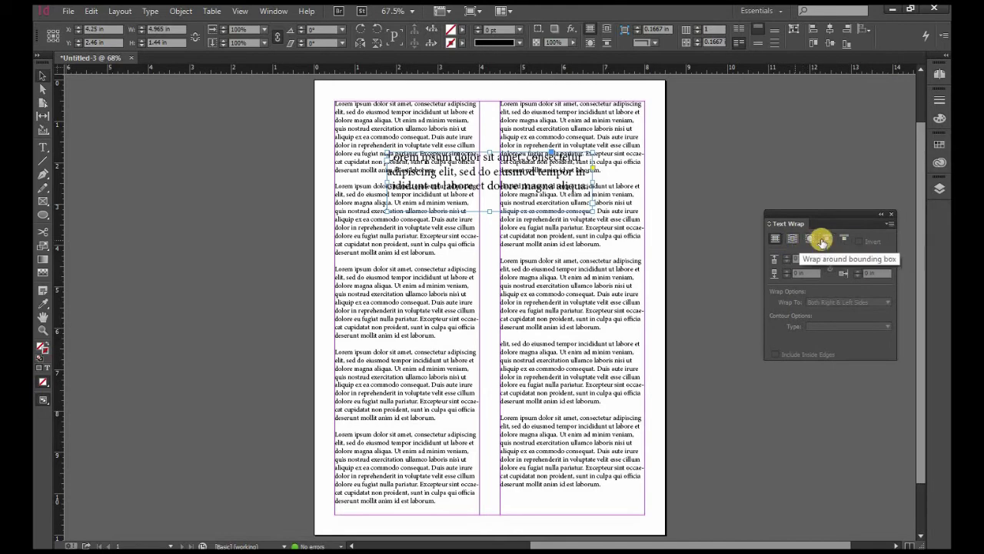
pyautogui.click(793, 240)
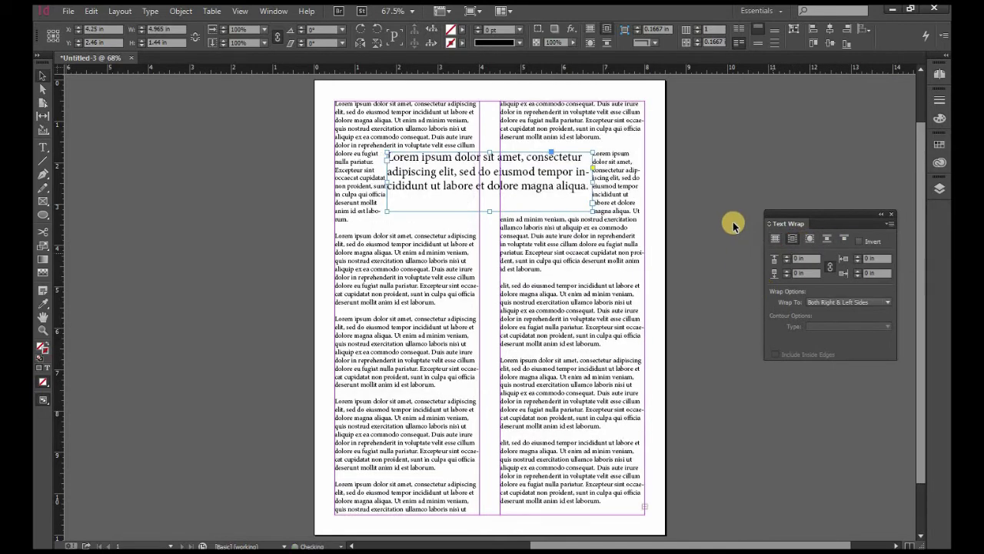
pyautogui.hotkey('ctrl', 'shift', 'a')
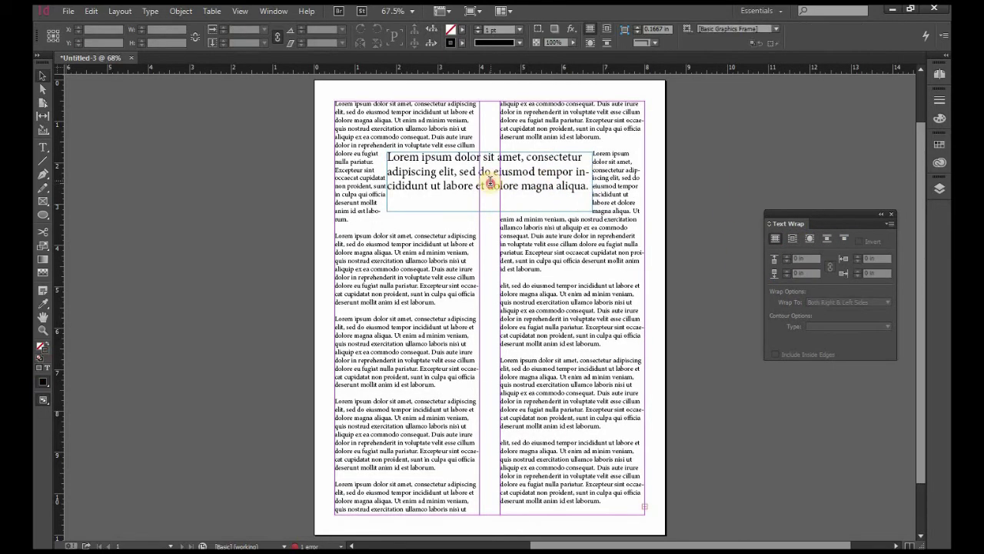
# - Open the large sentence overlapping the two columns for text editing
pyautogui.doubleClick(490, 182)
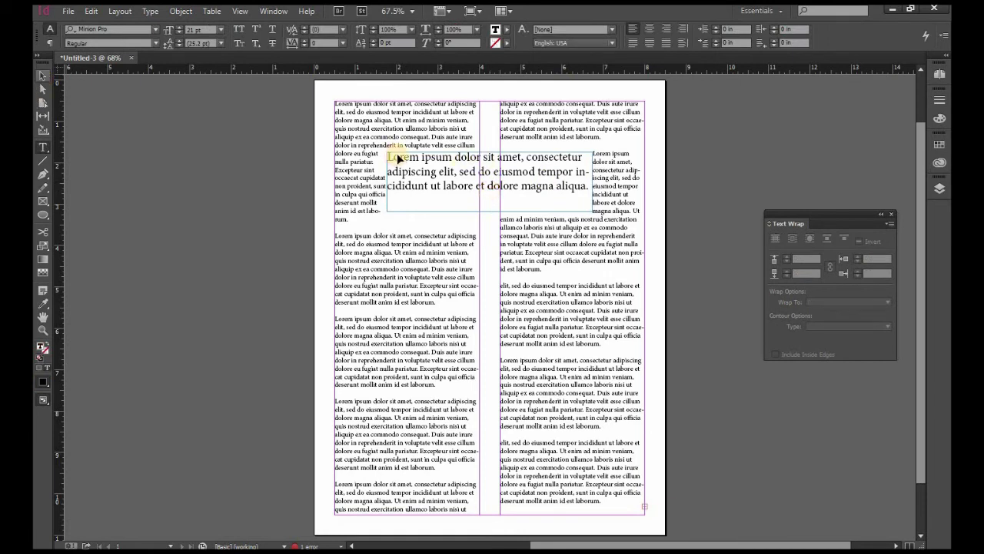